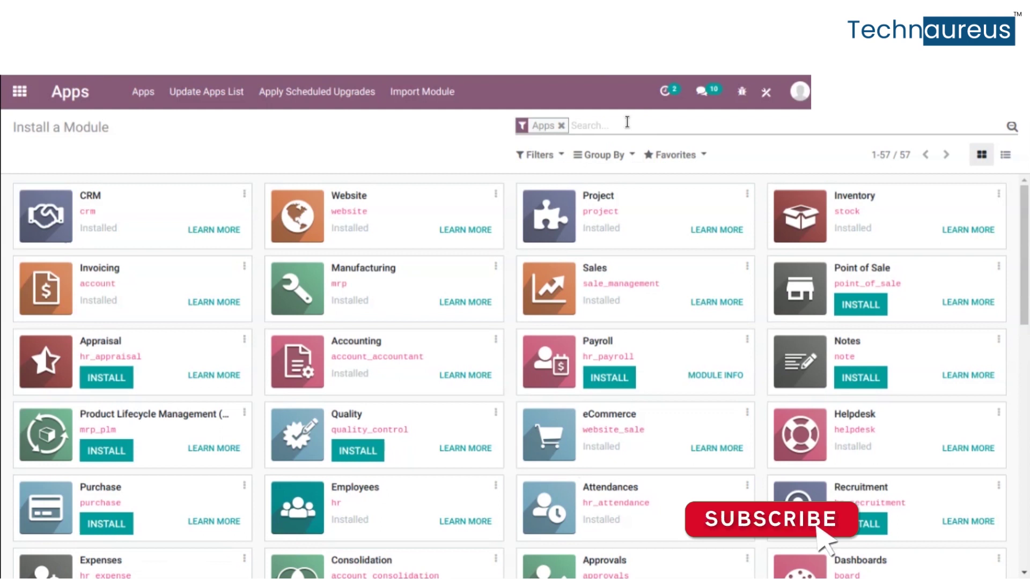
Step: Search the installable modules for "field"
{"action": "key", "text": "BackSpace"}
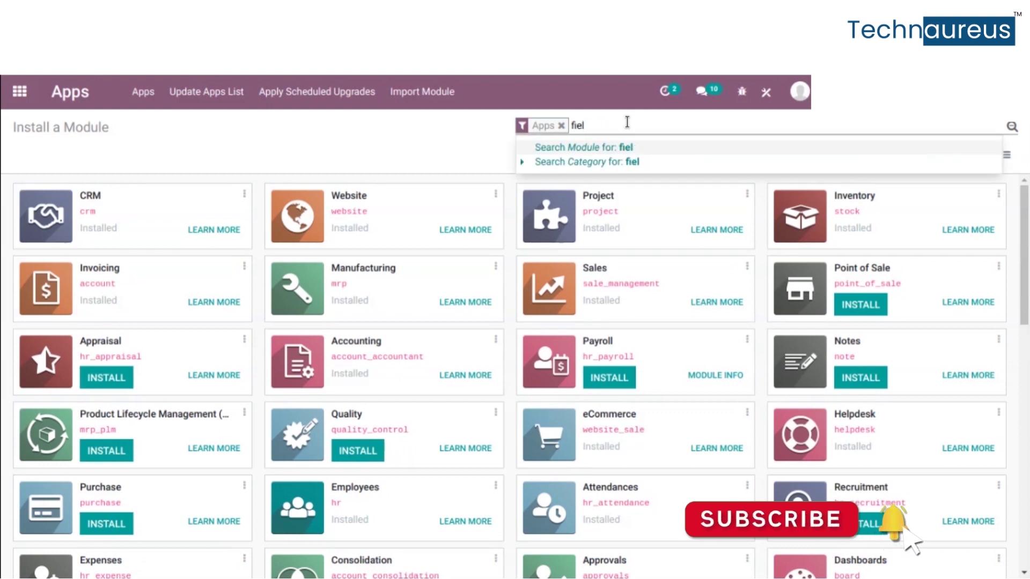
{"action": "type", "text": "d"}
{"action": "key", "text": "Return"}
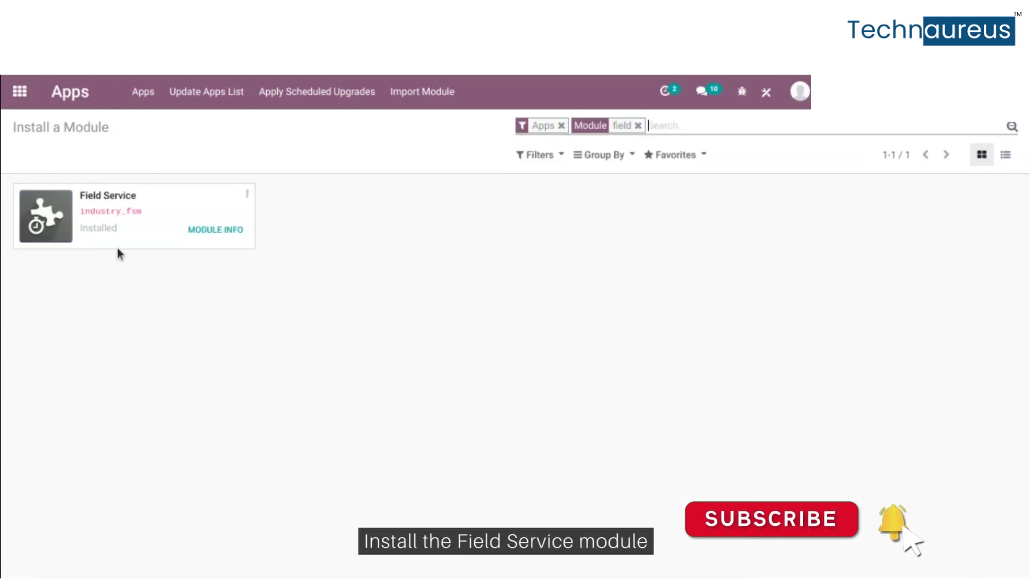
Step: Open the Field Service app and display its configuration settings
{"action": "left_click", "coordinate": [20, 94]}
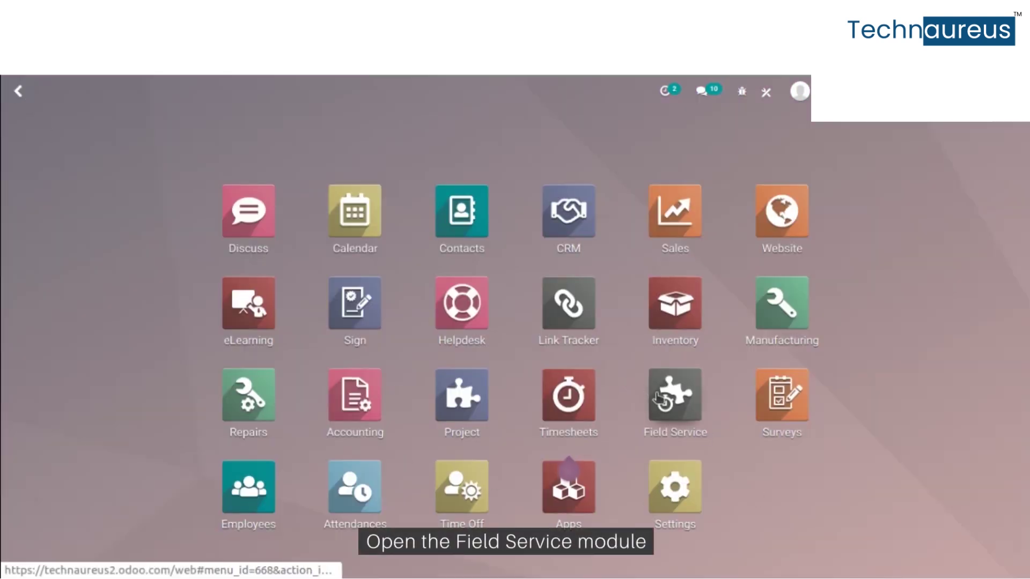
{"action": "left_click", "coordinate": [665, 408]}
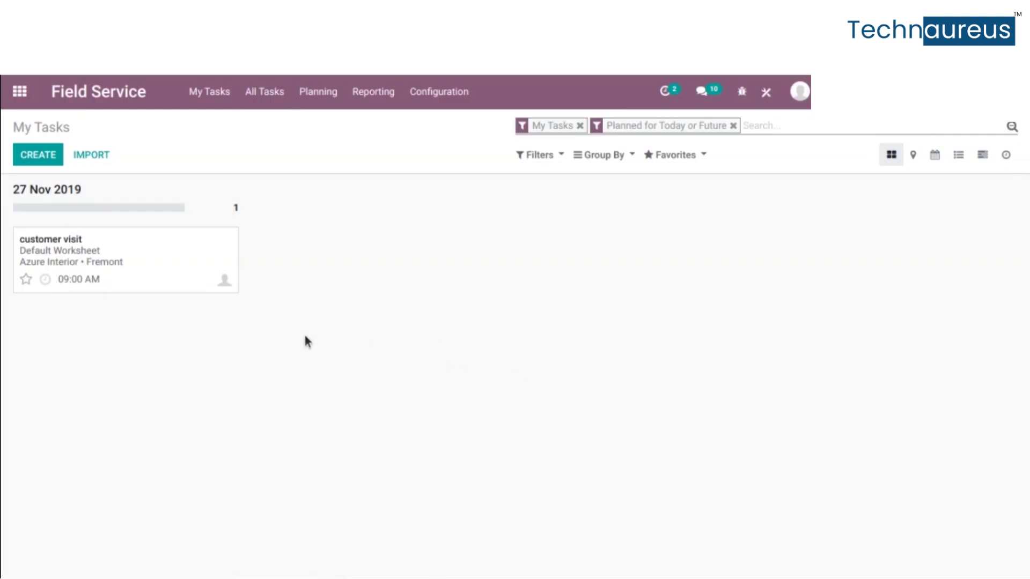
{"action": "left_click", "coordinate": [409, 100]}
{"action": "left_click", "coordinate": [463, 125]}
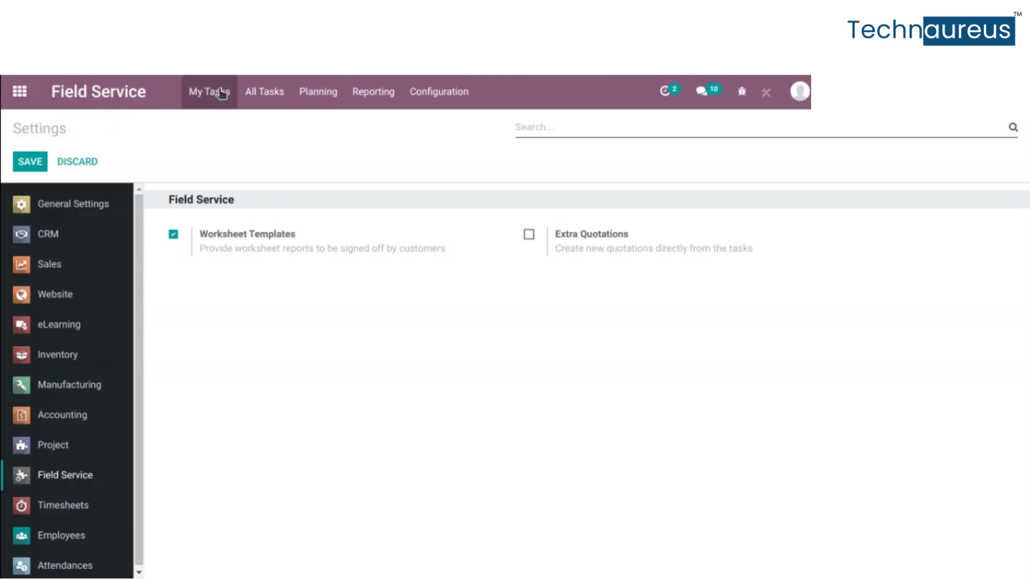
Step: Create a new task in the My Tasks list with the title "Service"
{"action": "left_click", "coordinate": [212, 93]}
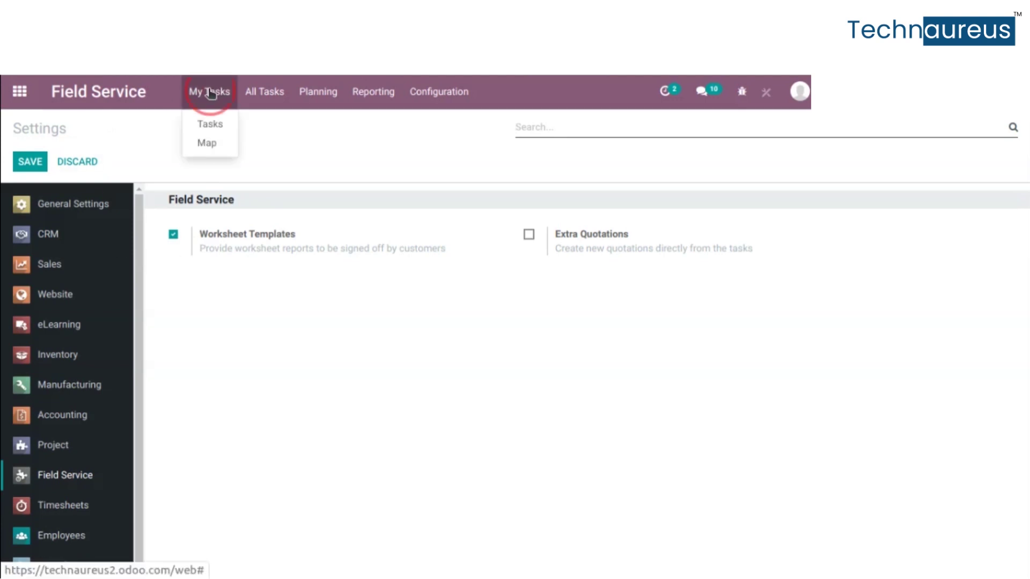
{"action": "left_click", "coordinate": [212, 125]}
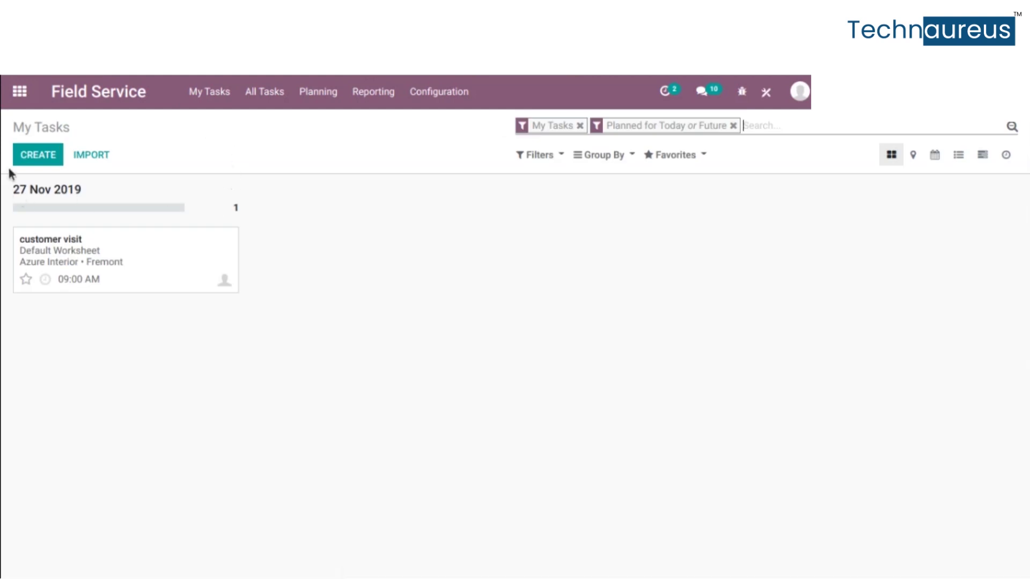
{"action": "left_click", "coordinate": [51, 159]}
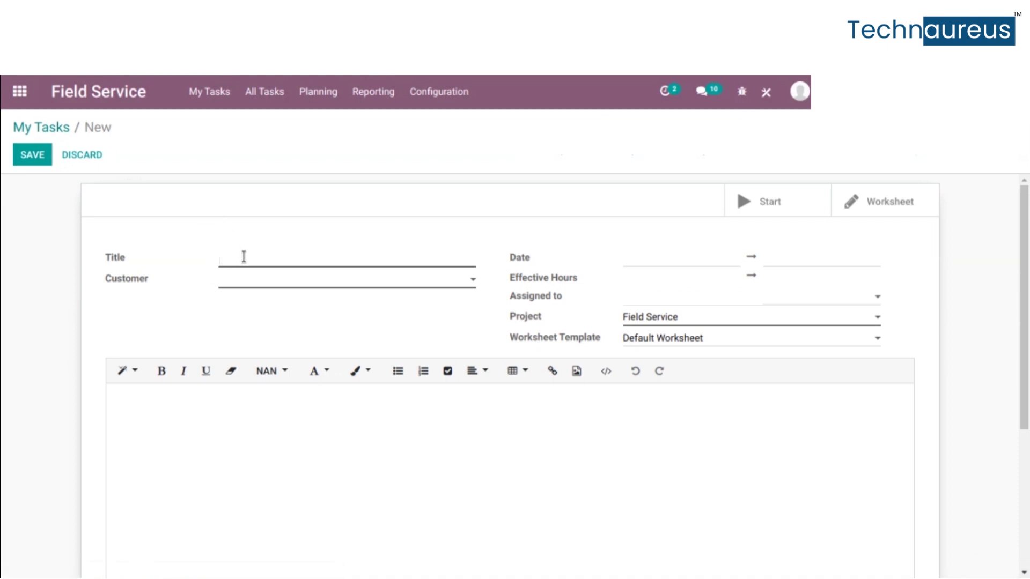
{"action": "left_click", "coordinate": [243, 258]}
{"action": "type", "text": "S"}
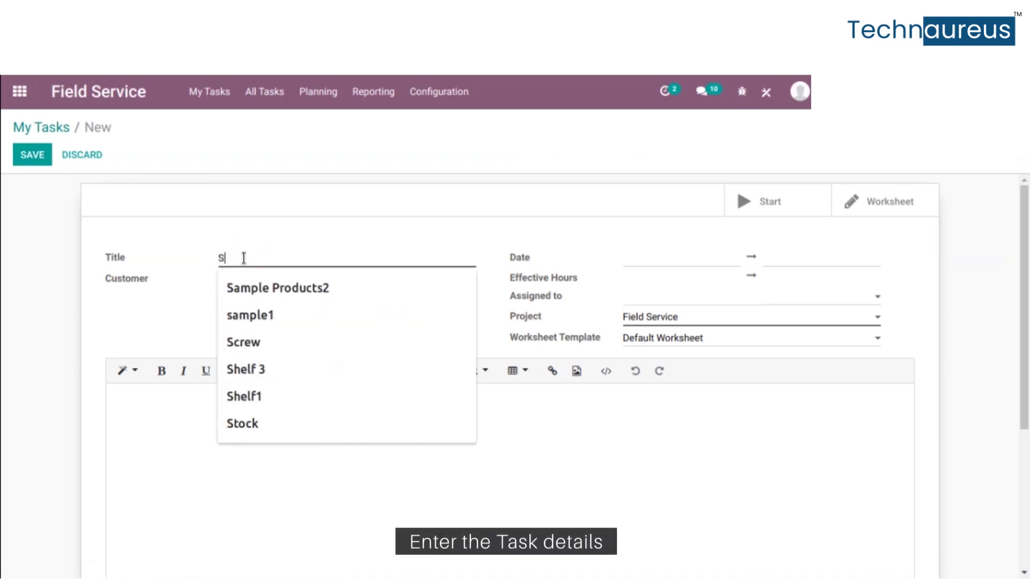
{"action": "type", "text": "ervice"}
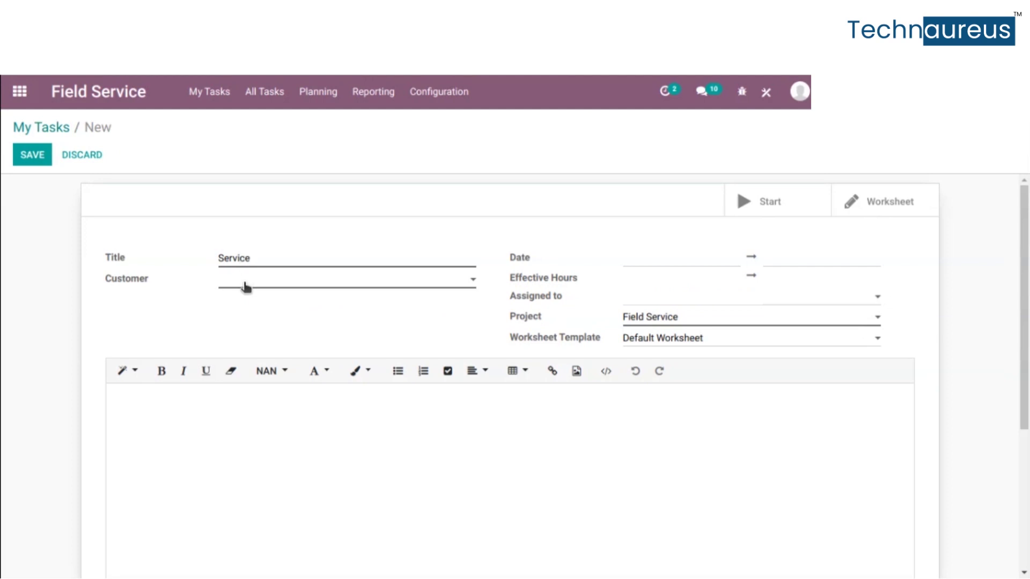
Step: Fill in the task with customer Ready Mat, the planned date 11/27/2019 and the description text "Description"
{"action": "left_click", "coordinate": [245, 287]}
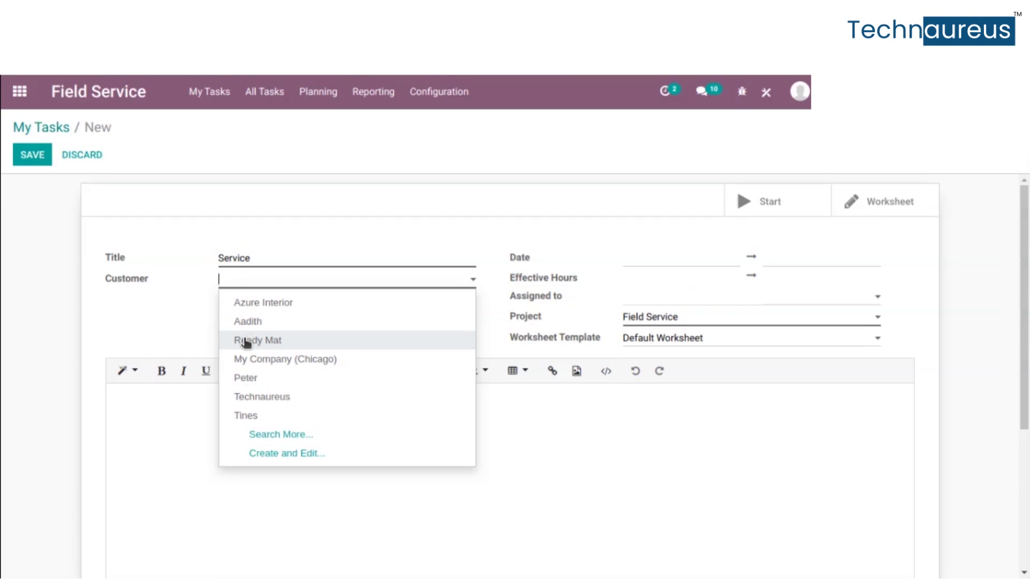
{"action": "left_click", "coordinate": [267, 341]}
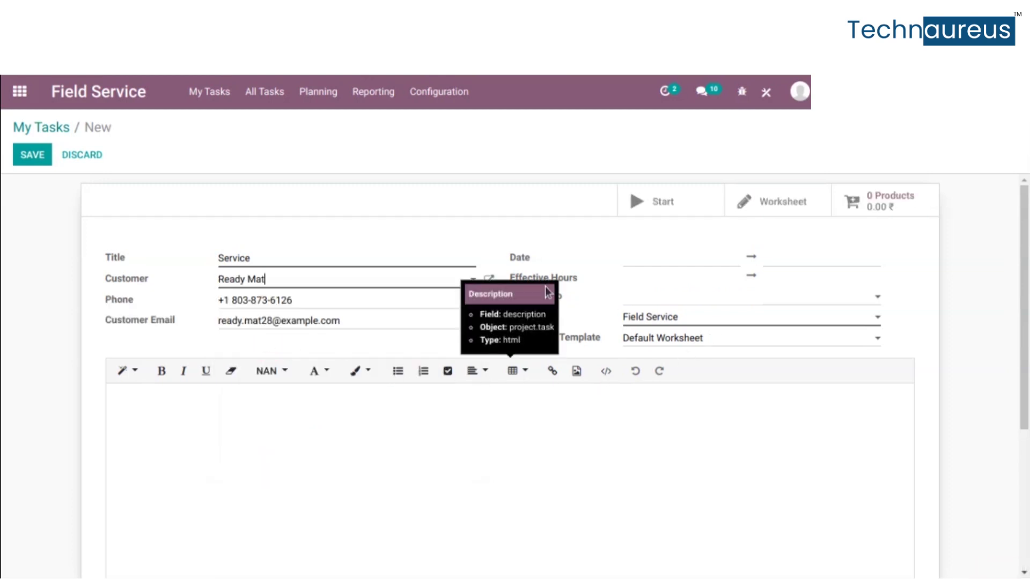
{"action": "left_click", "coordinate": [701, 263]}
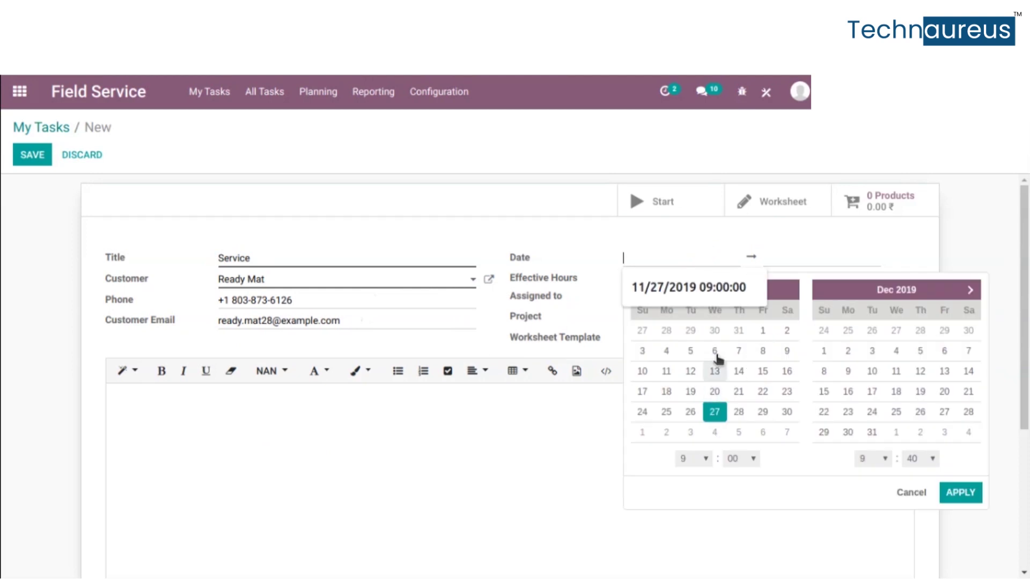
{"action": "left_click", "coordinate": [959, 492]}
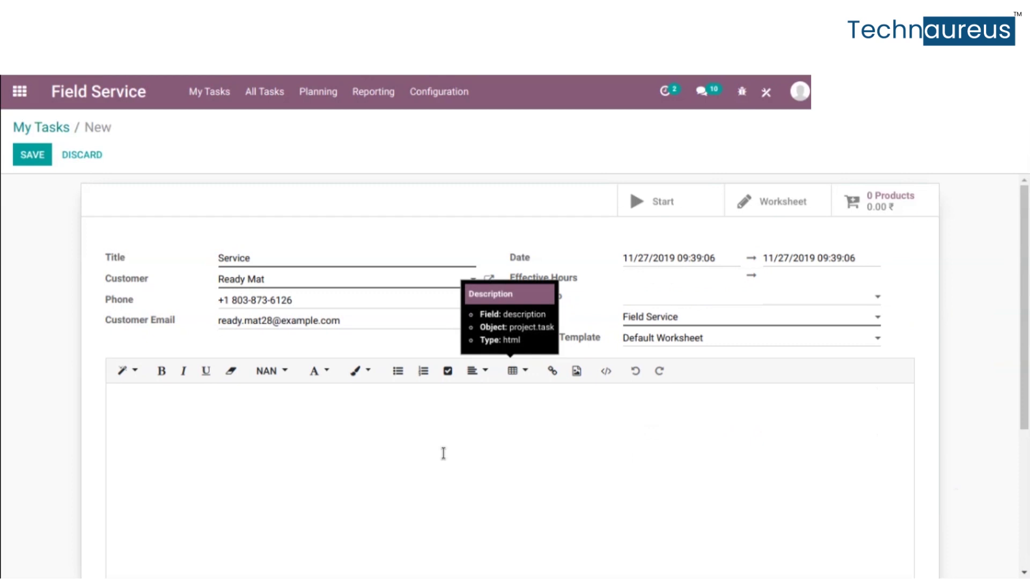
{"action": "left_click", "coordinate": [256, 453]}
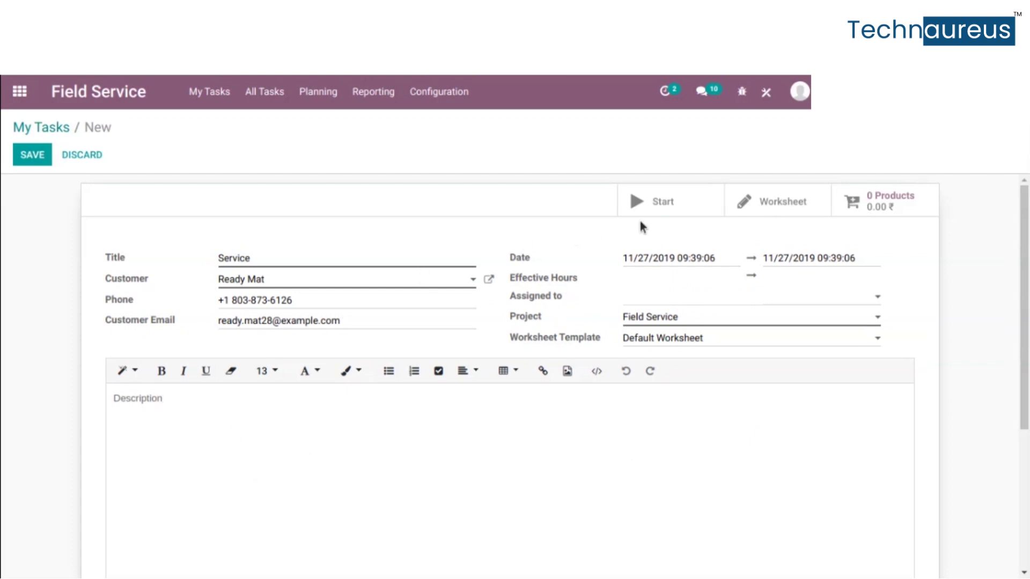
Step: Start the task's timer, pause it and resume it
{"action": "left_click", "coordinate": [675, 214]}
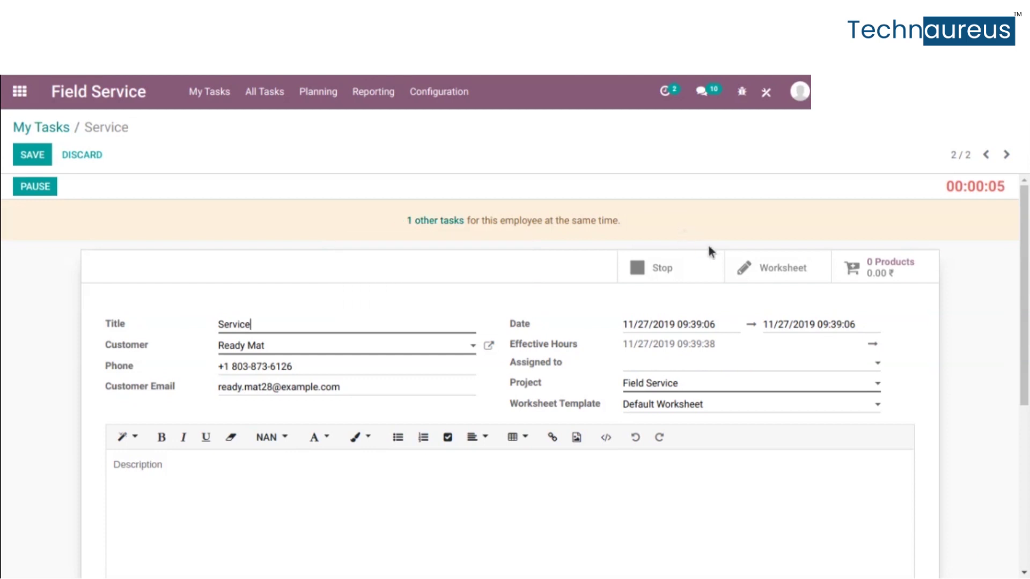
{"action": "left_click", "coordinate": [34, 188]}
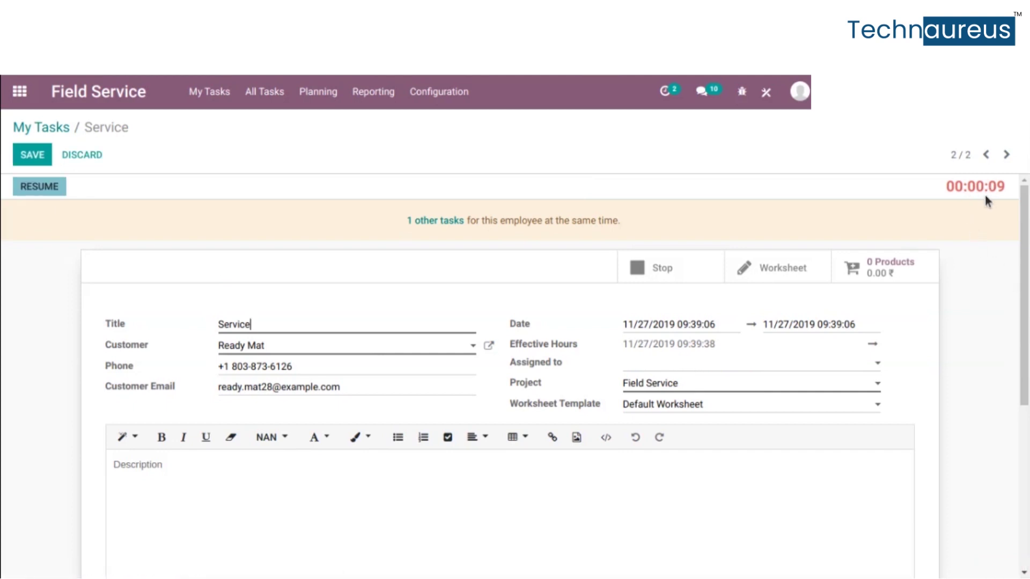
{"action": "left_click", "coordinate": [43, 191]}
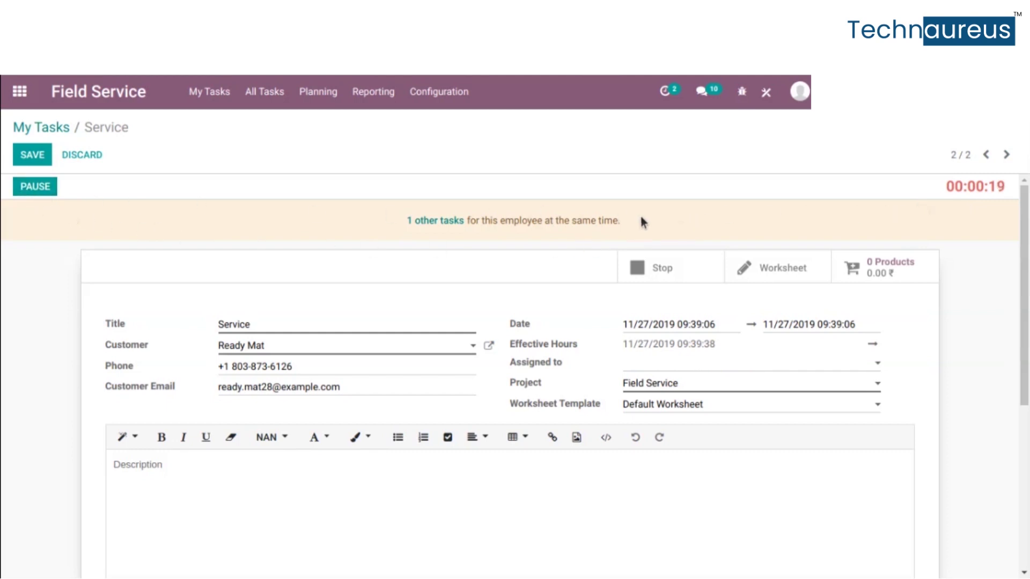
Step: Stop the timer, save the time spent as 00:25 hours with description "Service", and check the logged time entry
{"action": "left_click", "coordinate": [651, 271]}
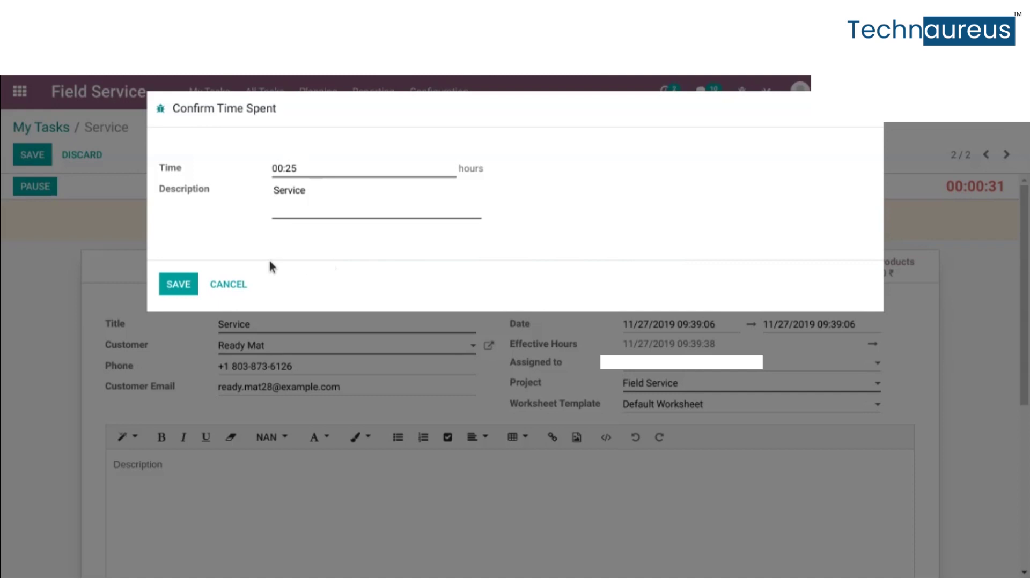
{"action": "left_click", "coordinate": [176, 285]}
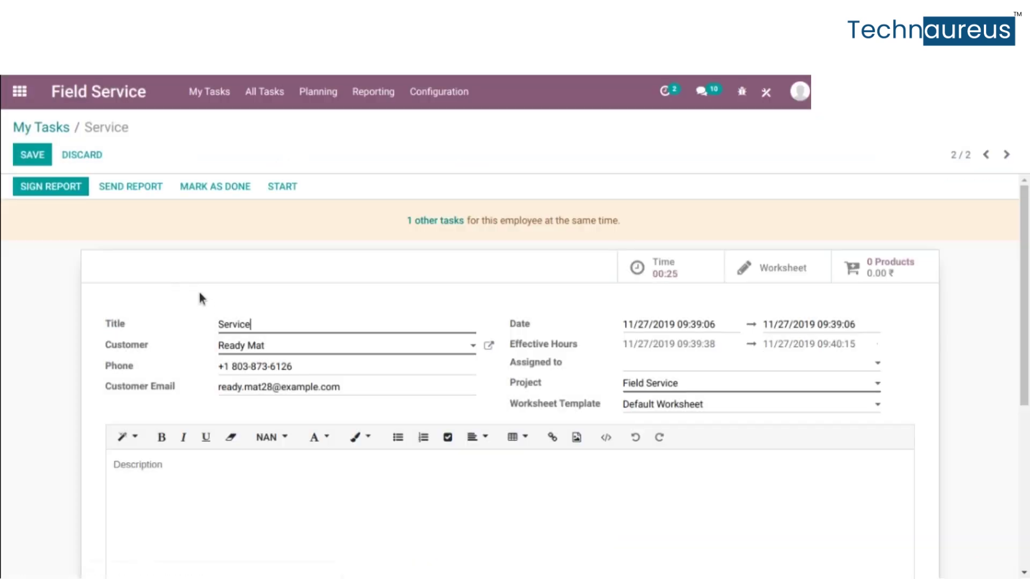
{"action": "left_click", "coordinate": [659, 268]}
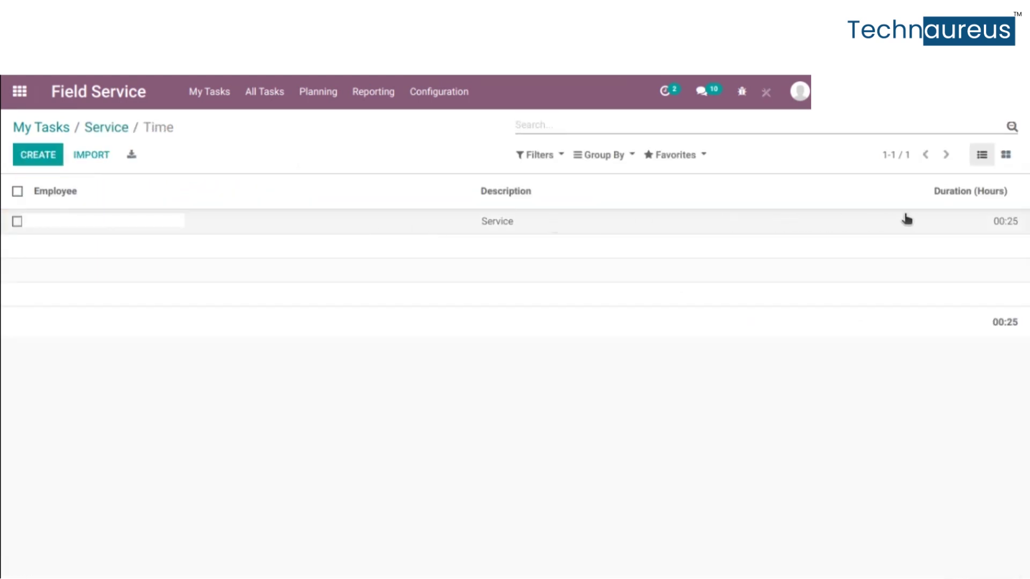
{"action": "left_click", "coordinate": [109, 131]}
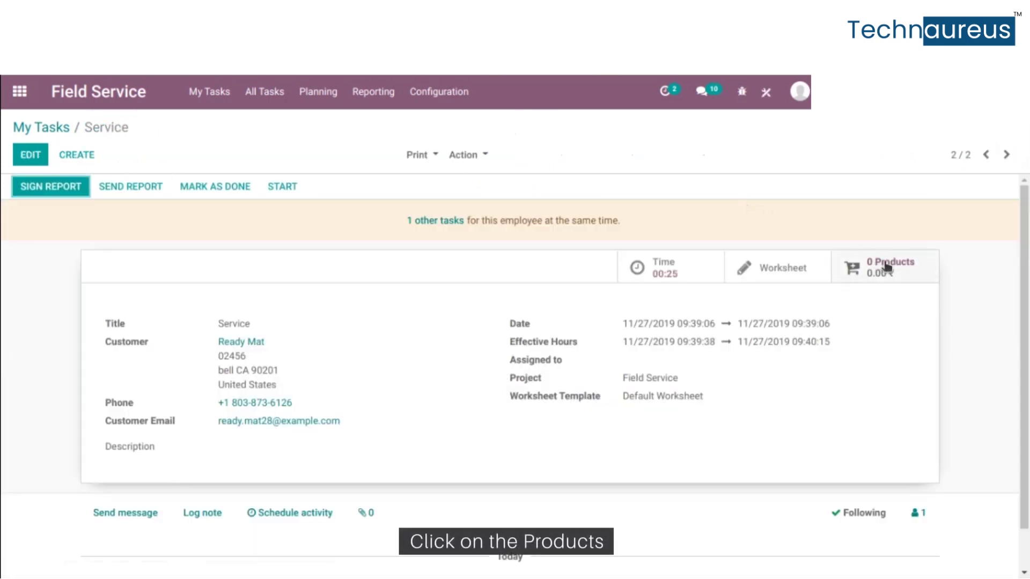
Step: Add the used products to the task: 2 Screw, 2 Bolt and 1 Storage Box
{"action": "left_click", "coordinate": [880, 262]}
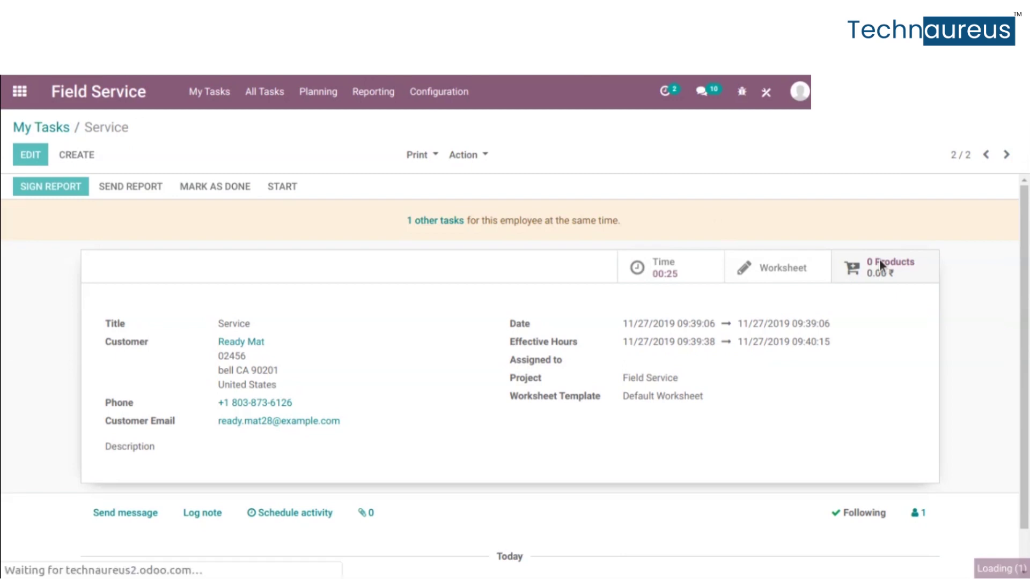
{"action": "left_click", "coordinate": [439, 215]}
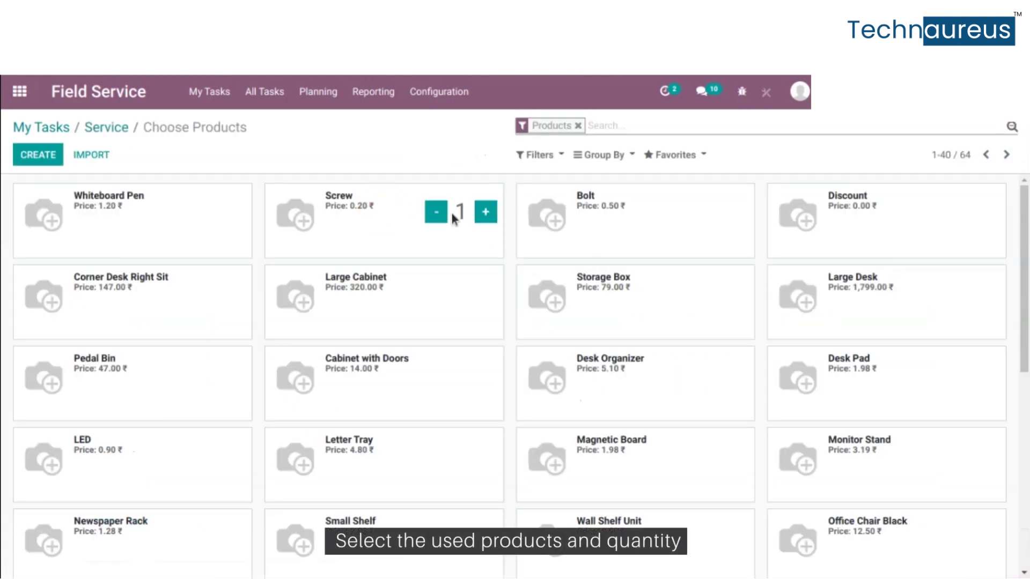
{"action": "left_click", "coordinate": [485, 212]}
{"action": "left_click", "coordinate": [577, 225]}
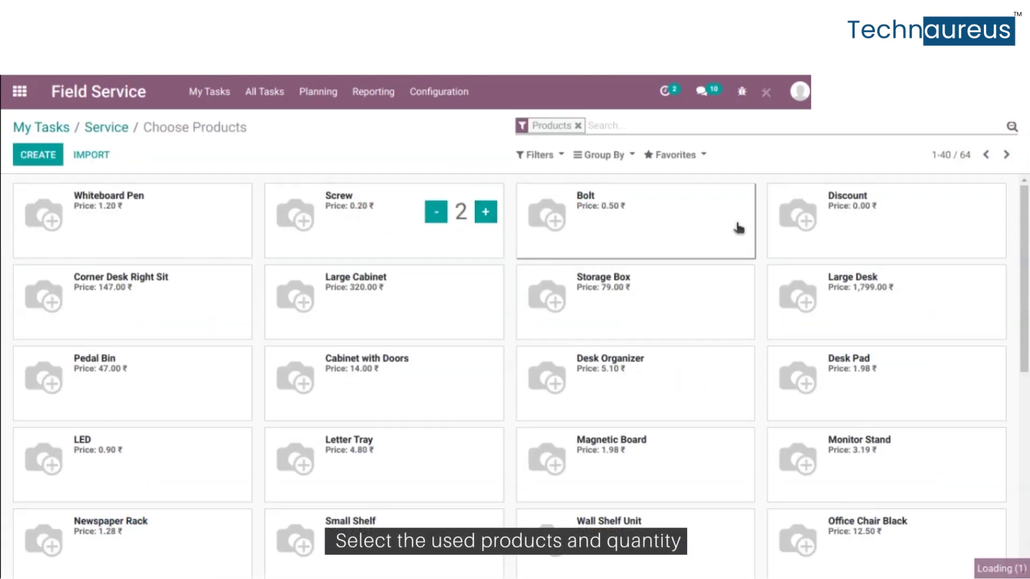
{"action": "left_click", "coordinate": [735, 214]}
{"action": "left_click", "coordinate": [594, 315]}
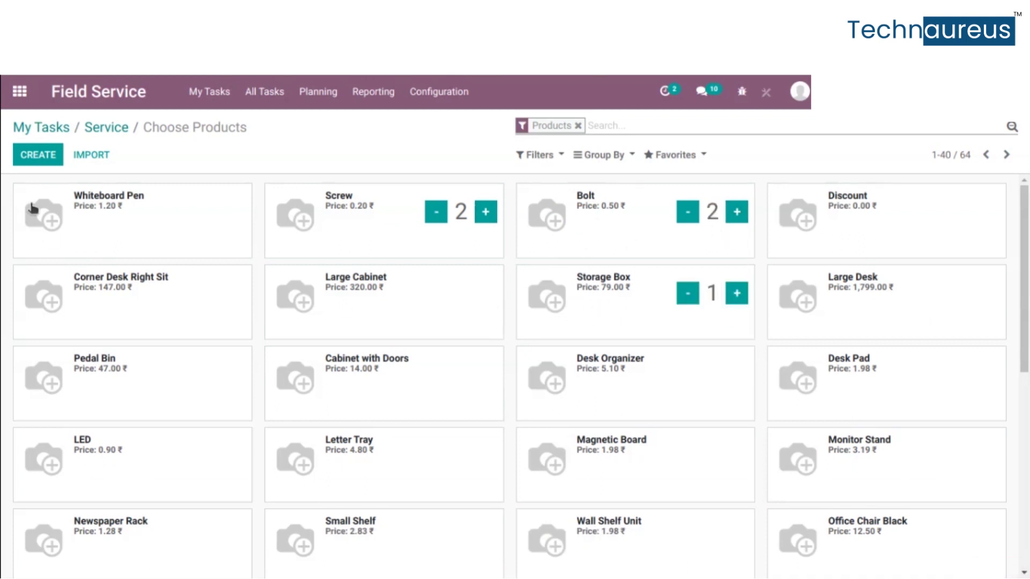
{"action": "left_click", "coordinate": [107, 131]}
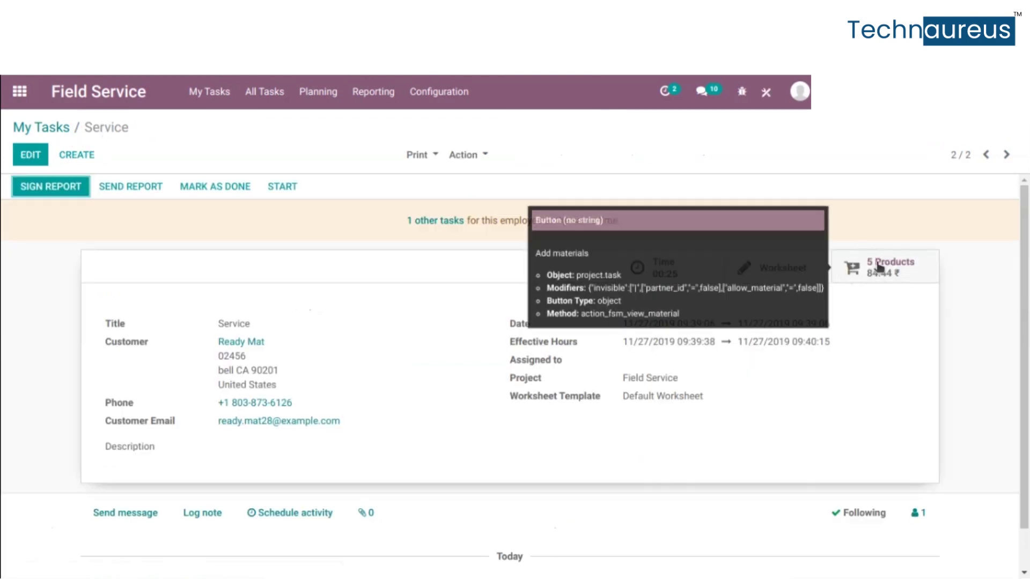
Step: Save the task's worksheet with the comment "Done" and mark the task as done
{"action": "left_click", "coordinate": [797, 270]}
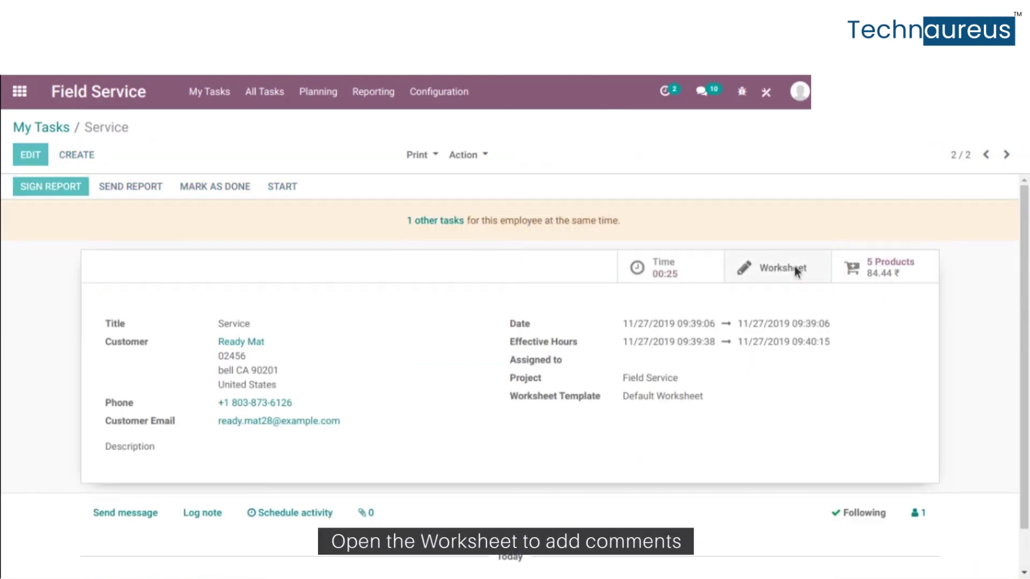
{"action": "left_click", "coordinate": [279, 230]}
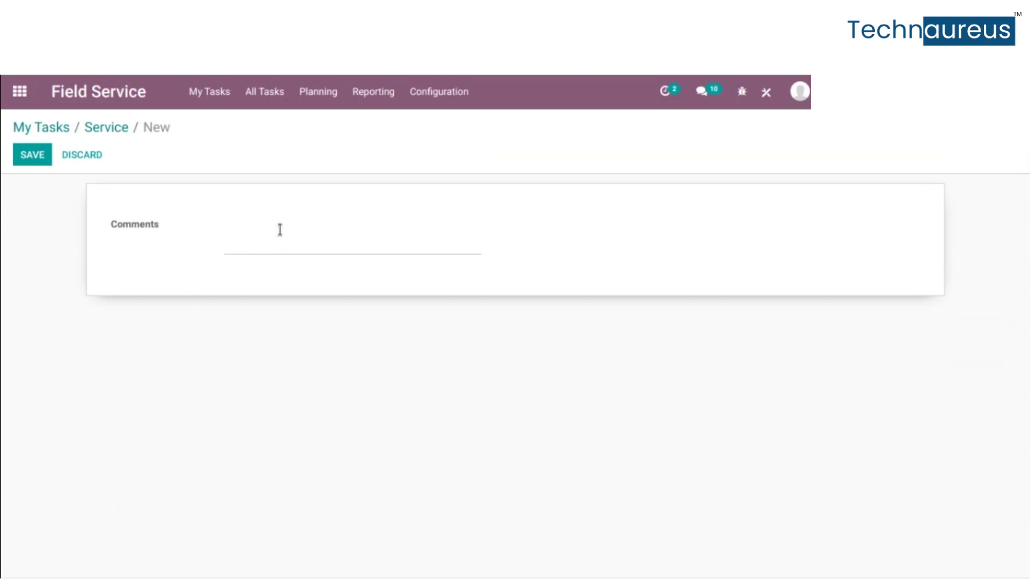
{"action": "type", "text": "Done"}
{"action": "left_click", "coordinate": [38, 151]}
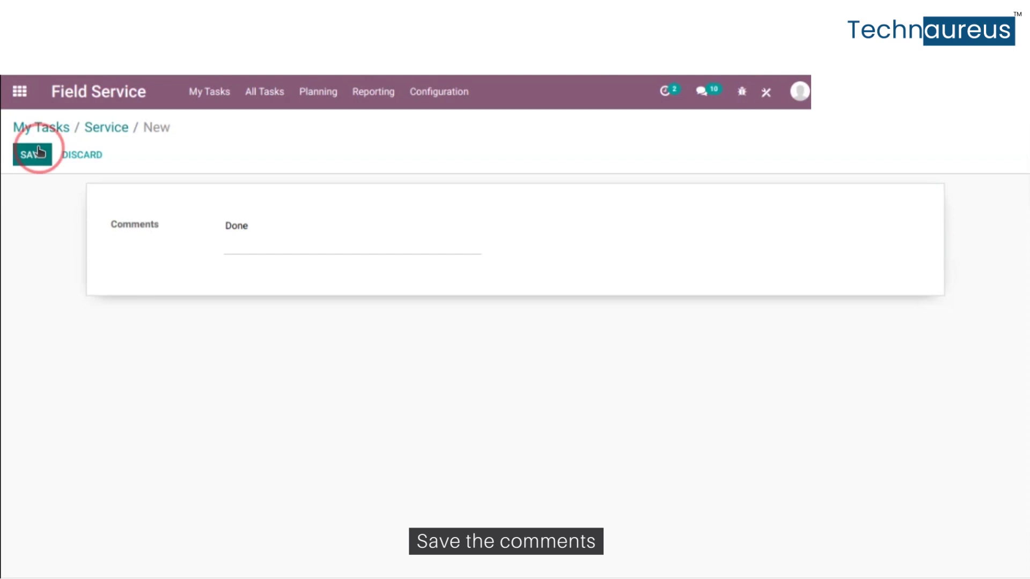
{"action": "left_click", "coordinate": [100, 131]}
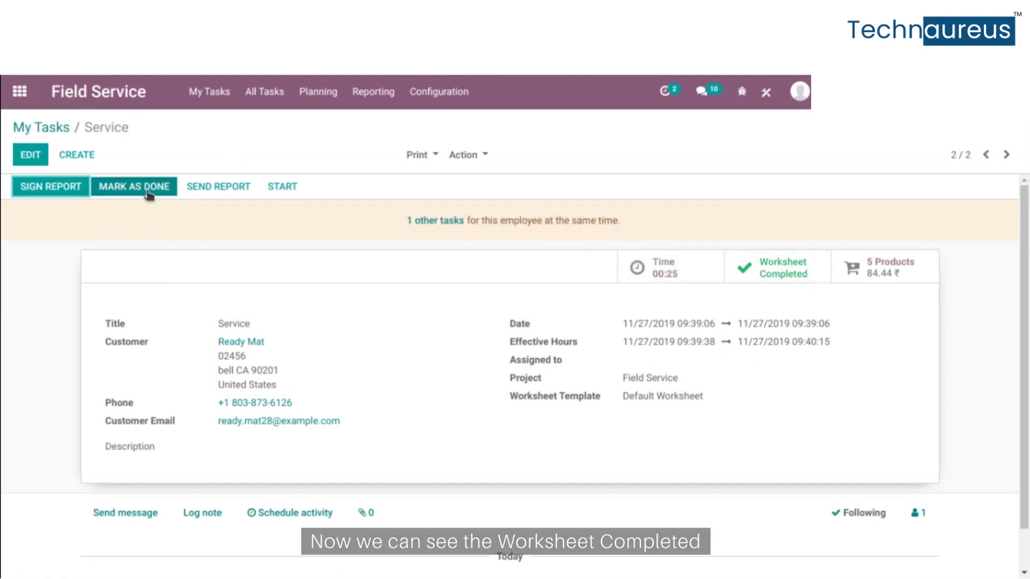
{"action": "left_click", "coordinate": [143, 191]}
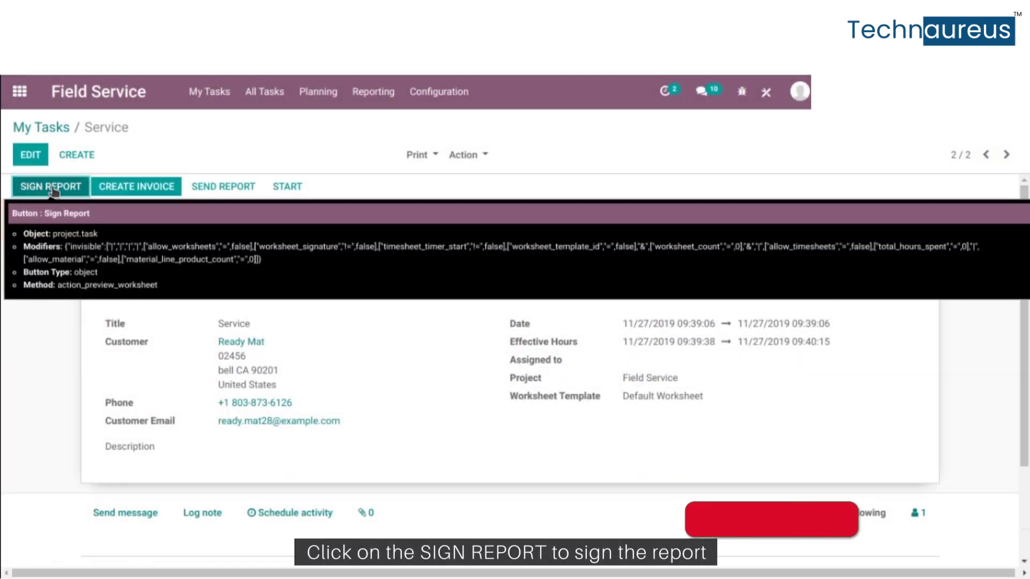
Step: Open the worksheet report for signing and examine its customer portal preview
{"action": "left_click", "coordinate": [52, 189]}
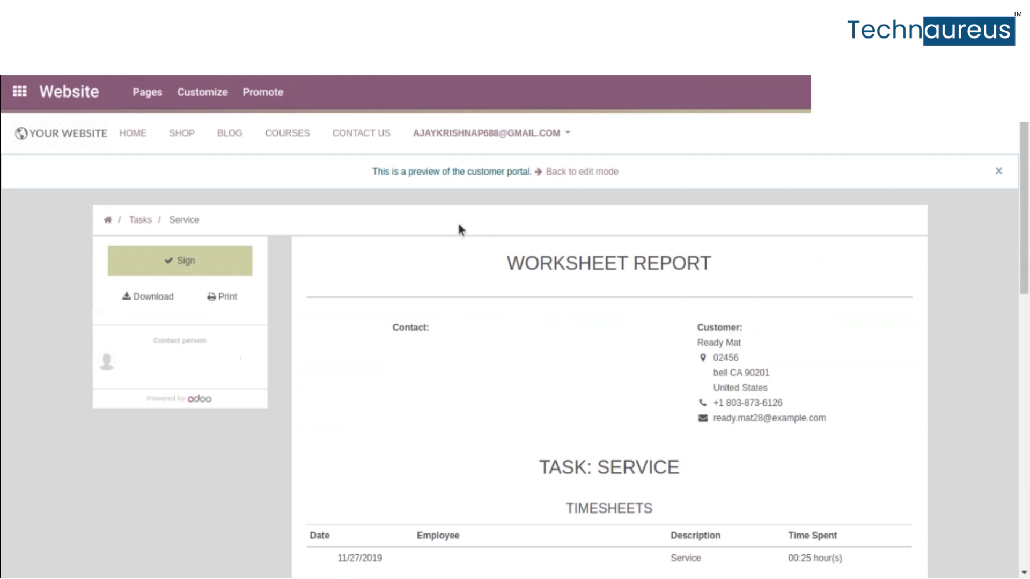
{"action": "left_click_drag", "start_coordinate": [374, 174], "coordinate": [531, 175]}
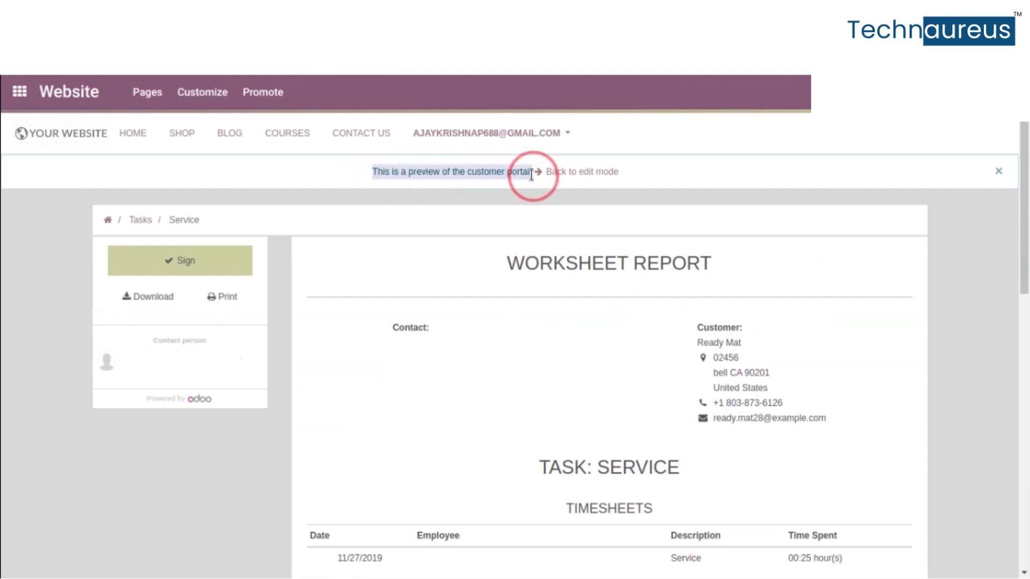
{"action": "left_click", "coordinate": [451, 187]}
{"action": "scroll", "coordinate": [541, 257], "scroll_direction": "down", "scroll_amount": 5}
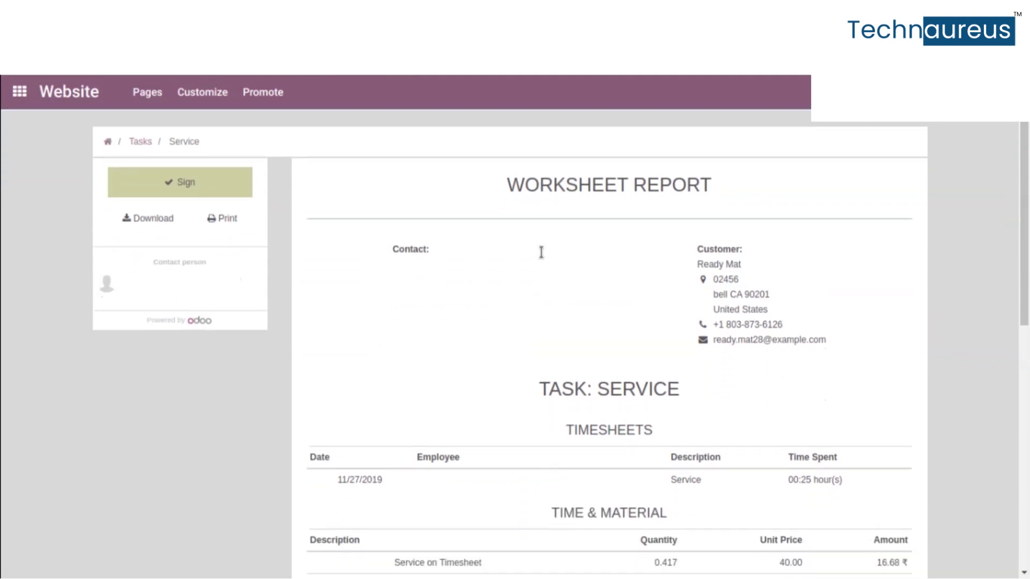
Step: Review the worksheet report down to its comments and sign it on behalf of the customer with a hand-drawn signature
{"action": "scroll", "coordinate": [540, 257], "scroll_direction": "down", "scroll_amount": 2}
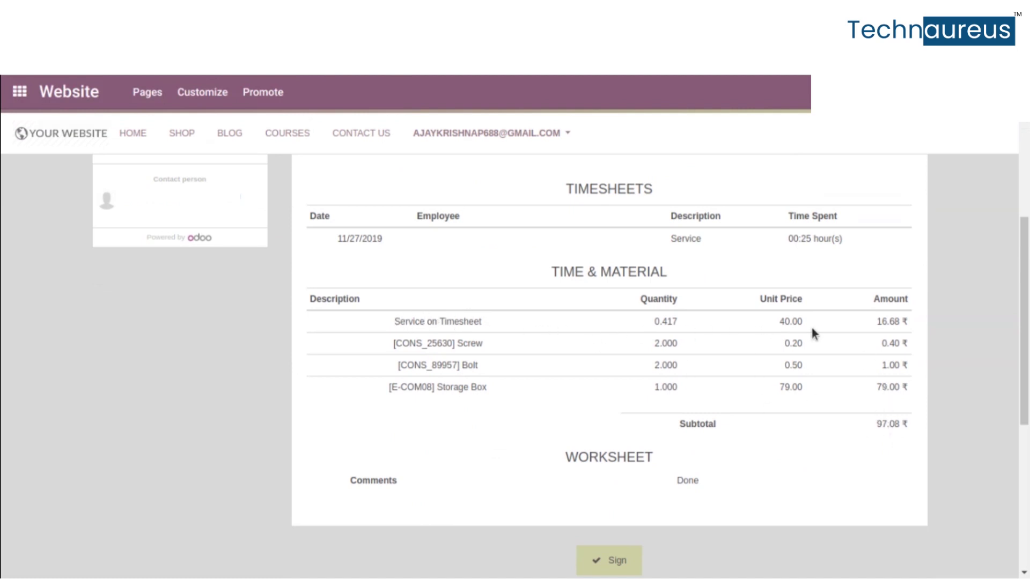
{"action": "scroll", "coordinate": [807, 335], "scroll_direction": "down", "scroll_amount": 2}
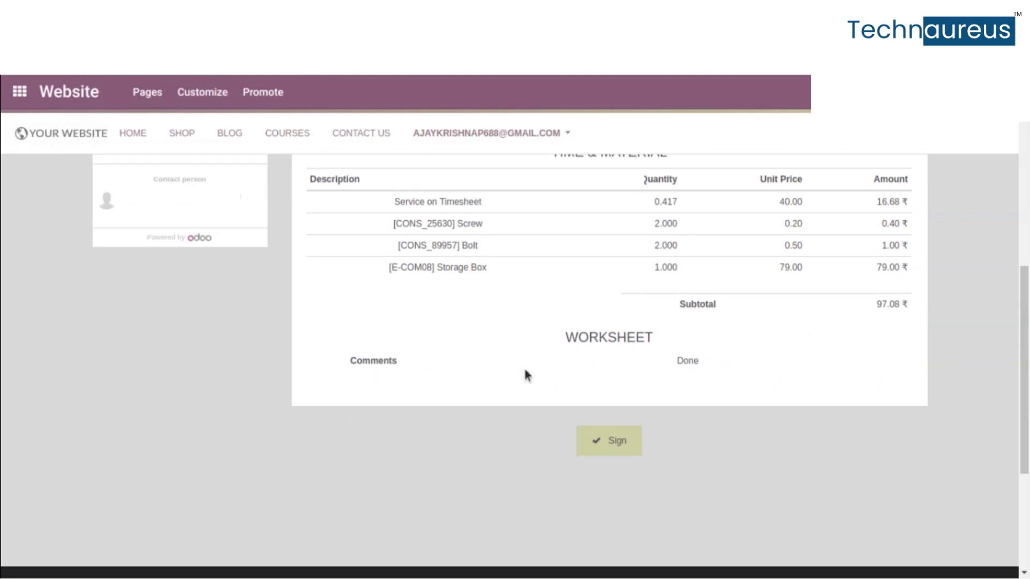
{"action": "left_click", "coordinate": [616, 441]}
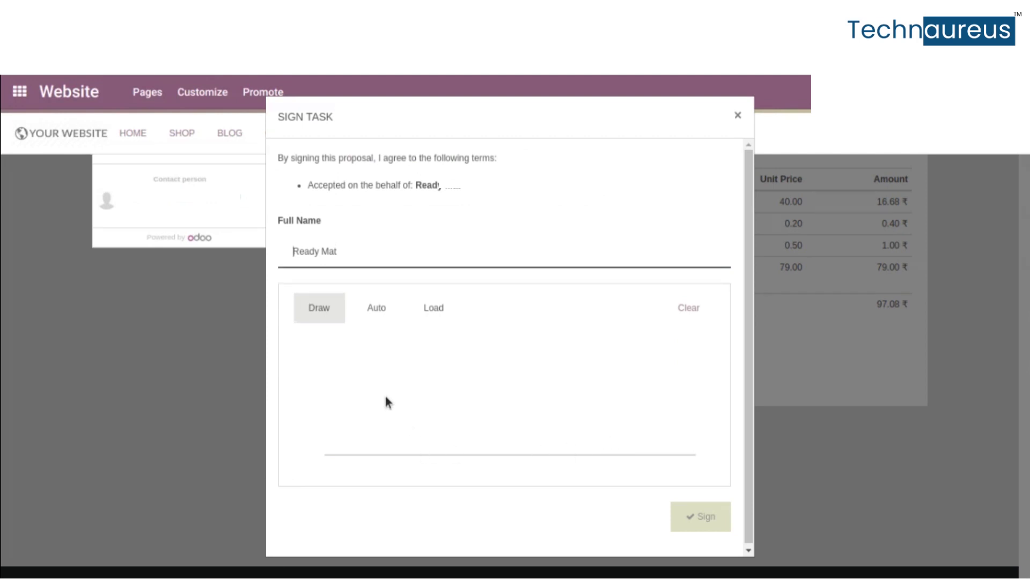
{"action": "mouse_move", "coordinate": [389, 400]}
{"action": "left_mouse_down"}
{"action": "mouse_move", "coordinate": [406, 351]}
{"action": "mouse_move", "coordinate": [469, 383]}
{"action": "mouse_move", "coordinate": [489, 408]}
{"action": "mouse_move", "coordinate": [511, 354]}
{"action": "mouse_move", "coordinate": [397, 400]}
{"action": "mouse_move", "coordinate": [743, 397]}
{"action": "left_mouse_up"}
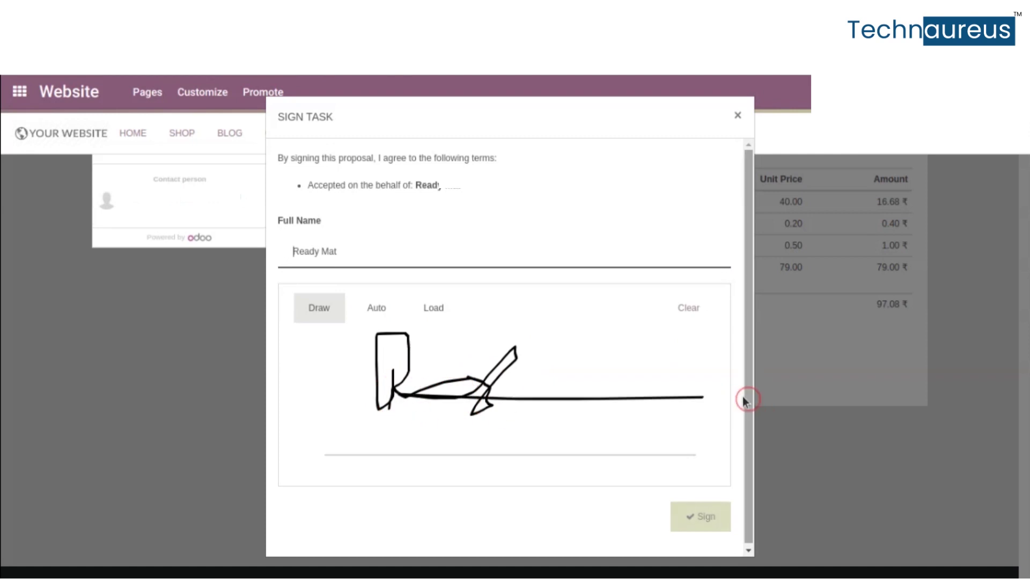
{"action": "left_click", "coordinate": [707, 515]}
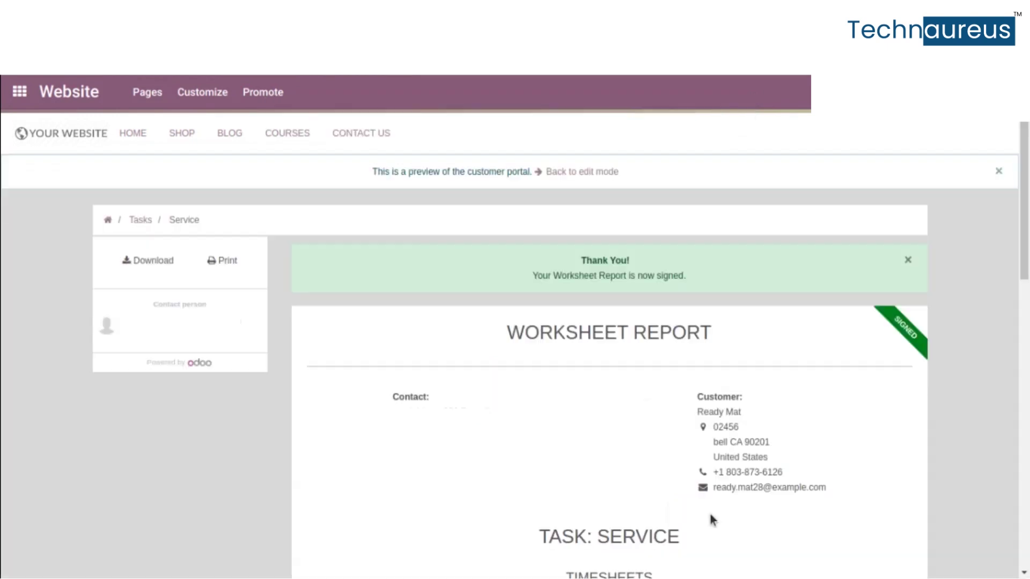
Step: Examine the signed worksheet report, including its time and material lines and the signature at the end
{"action": "scroll", "coordinate": [714, 496], "scroll_direction": "down", "scroll_amount": 2}
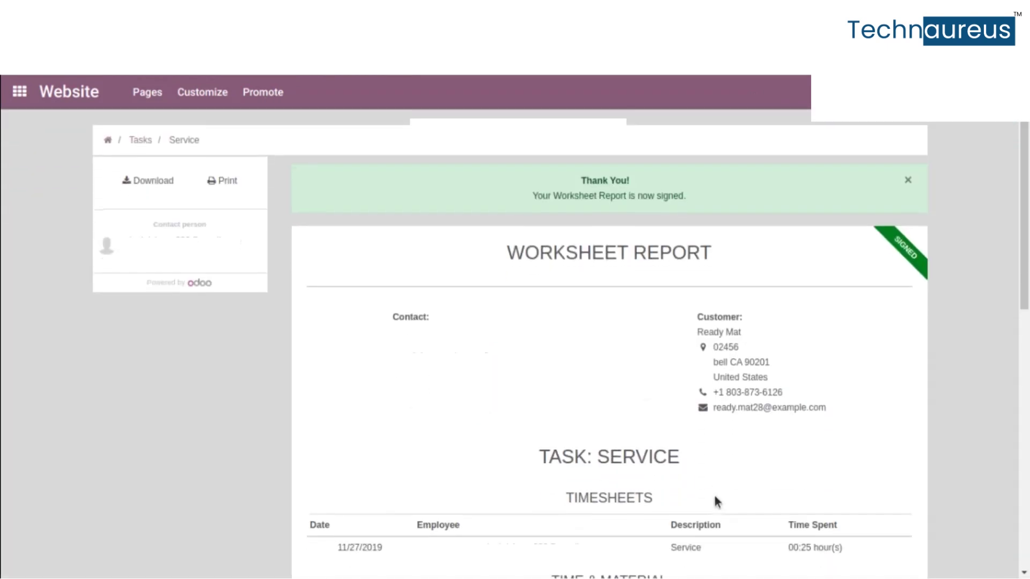
{"action": "left_click_drag", "start_coordinate": [529, 196], "coordinate": [692, 199]}
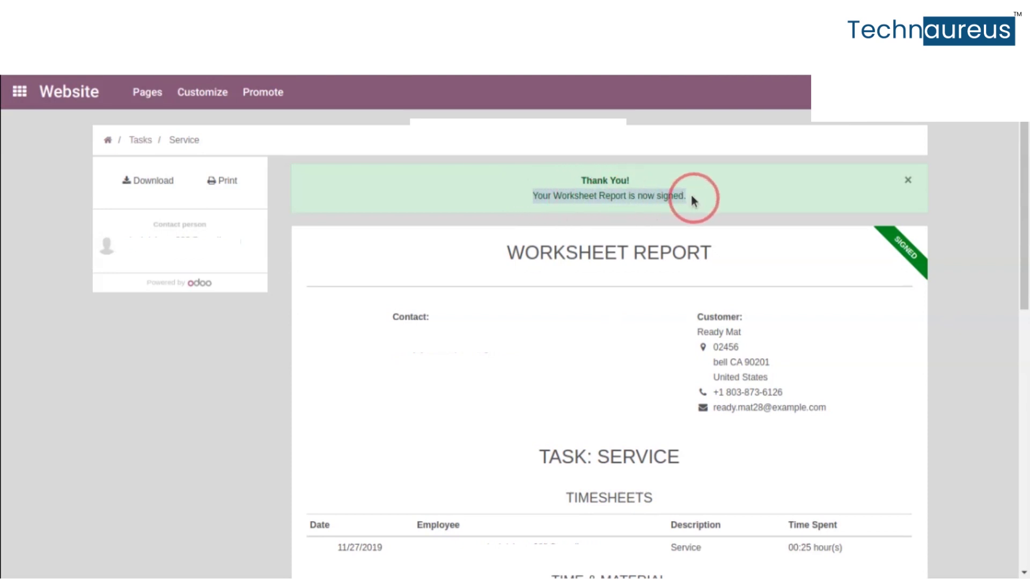
{"action": "left_click", "coordinate": [782, 272]}
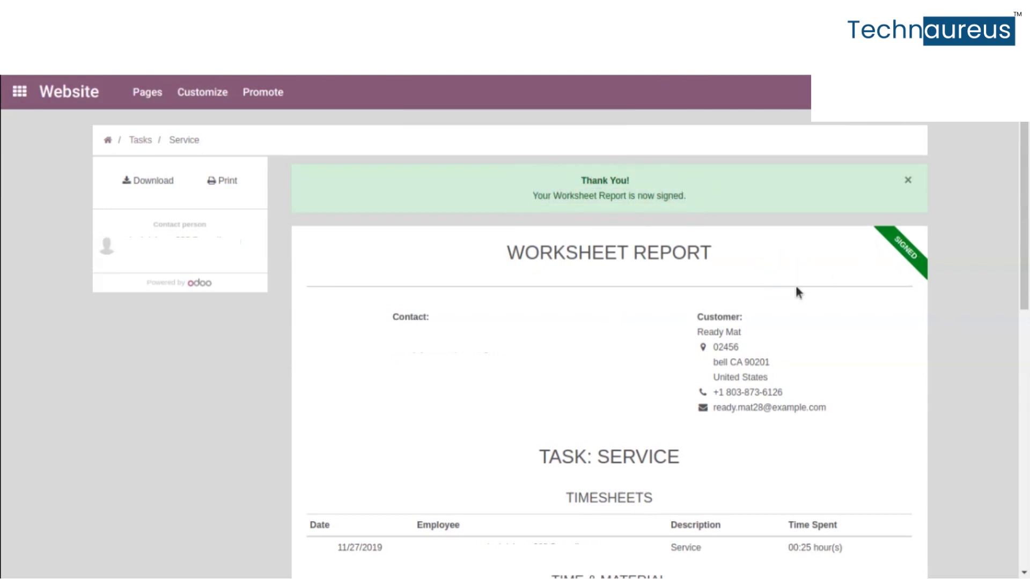
{"action": "scroll", "coordinate": [796, 286], "scroll_direction": "down", "scroll_amount": 5}
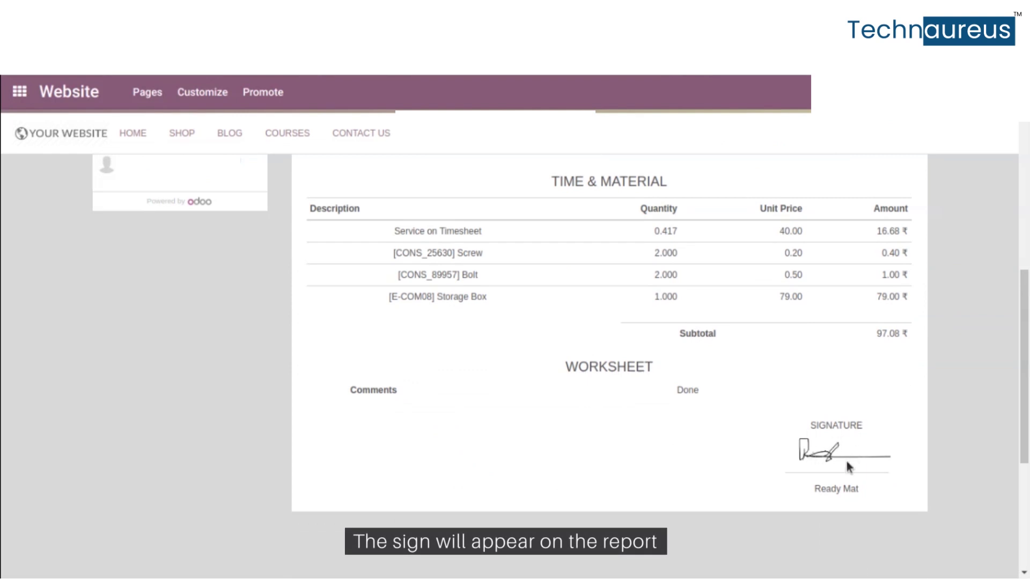
{"action": "scroll", "coordinate": [852, 438], "scroll_direction": "up", "scroll_amount": 10}
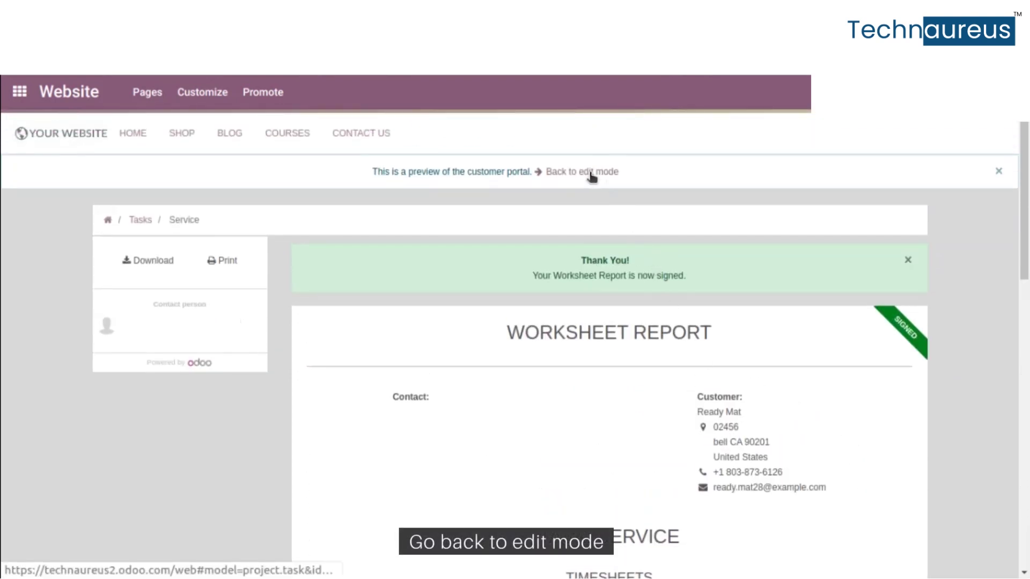
Step: Return from the portal preview to the Service task, and create and view a regular invoice for it
{"action": "left_click", "coordinate": [587, 173]}
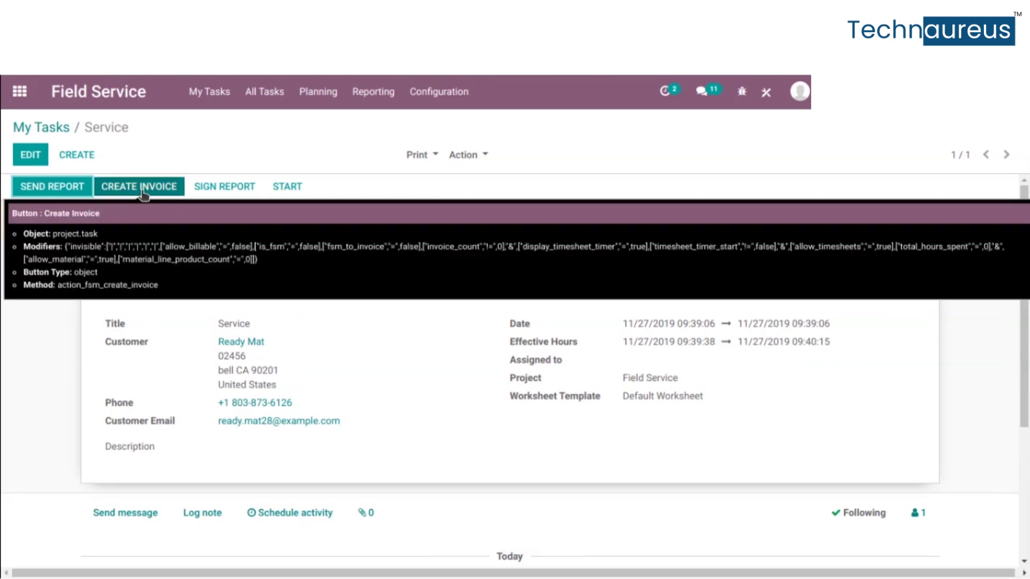
{"action": "left_click", "coordinate": [141, 190]}
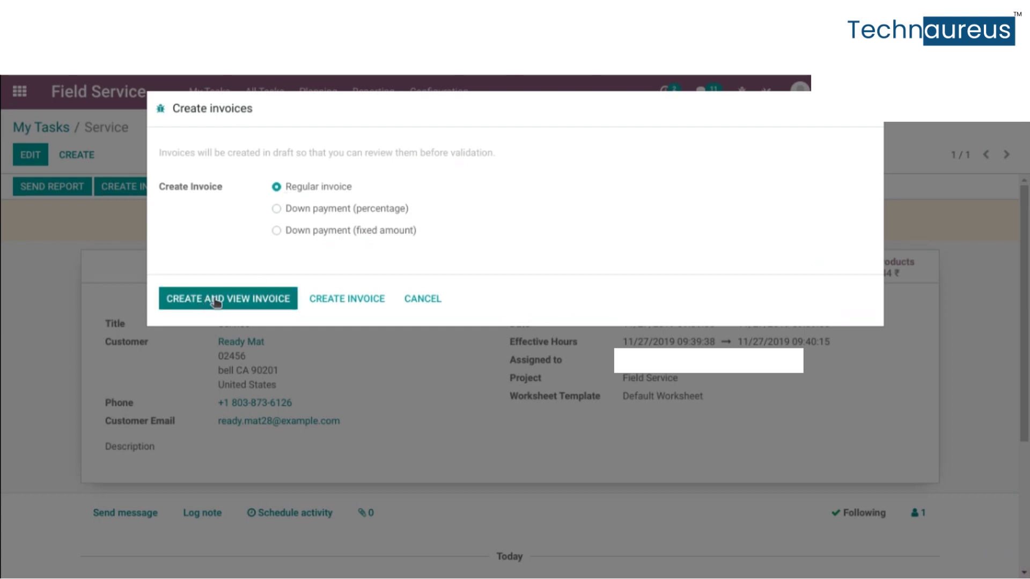
{"action": "left_click", "coordinate": [242, 301]}
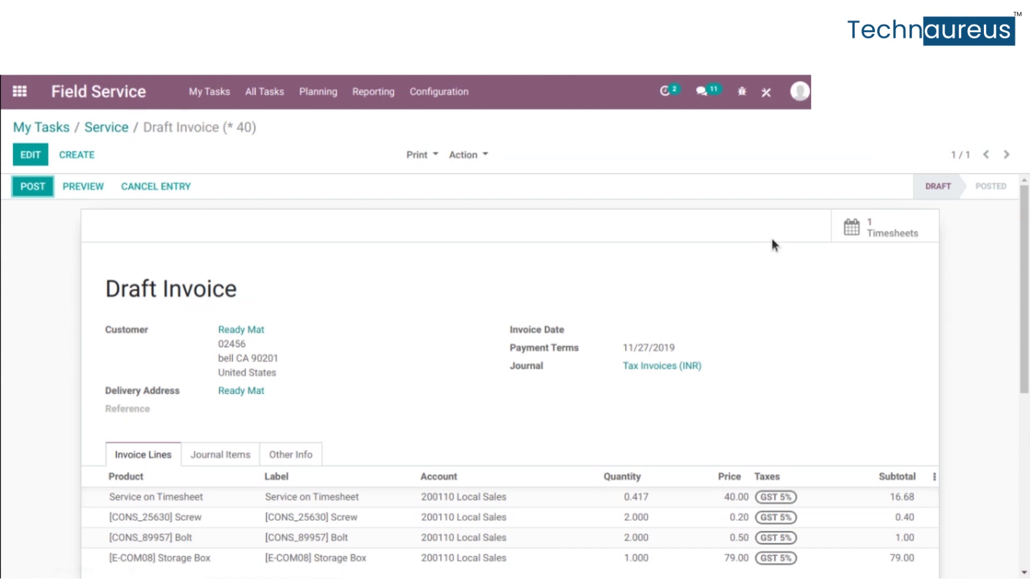
Step: Check the draft invoice's lines, taxes and total, and post the invoice
{"action": "scroll", "coordinate": [779, 267], "scroll_direction": "down", "scroll_amount": 4}
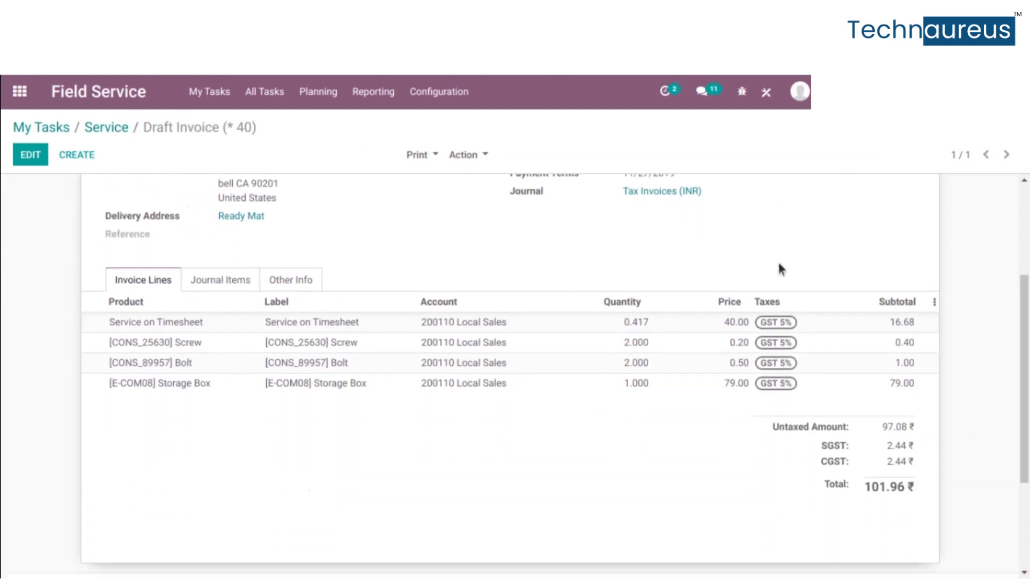
{"action": "scroll", "coordinate": [837, 477], "scroll_direction": "up", "scroll_amount": 3}
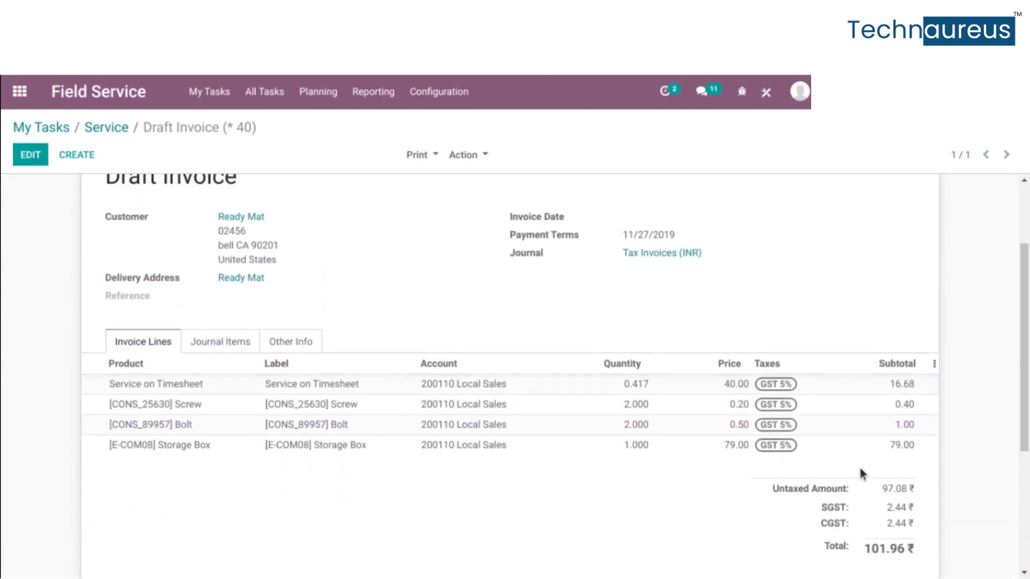
{"action": "mouse_move", "coordinate": [440, 426]}
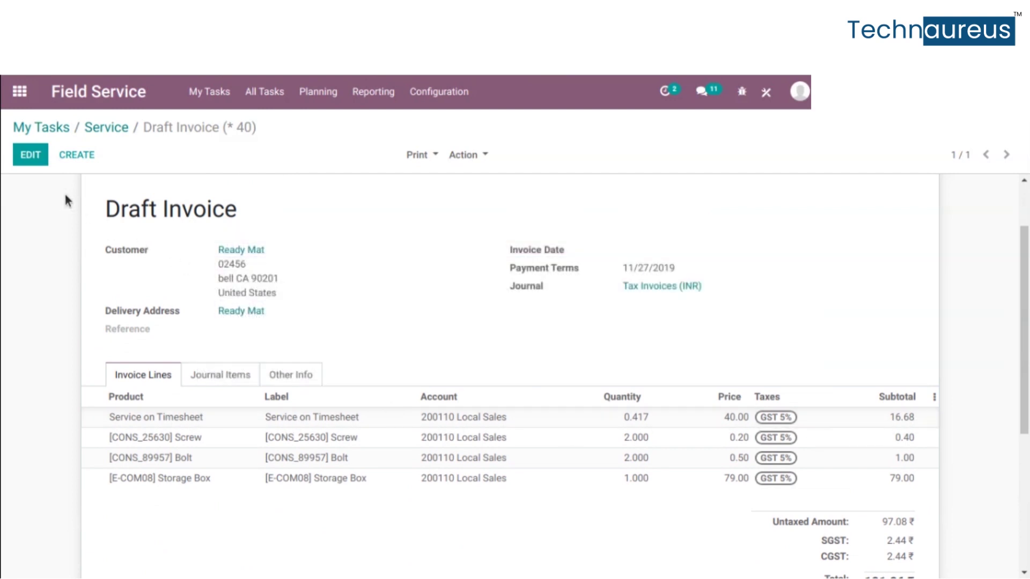
{"action": "scroll", "coordinate": [63, 192], "scroll_direction": "up", "scroll_amount": 2}
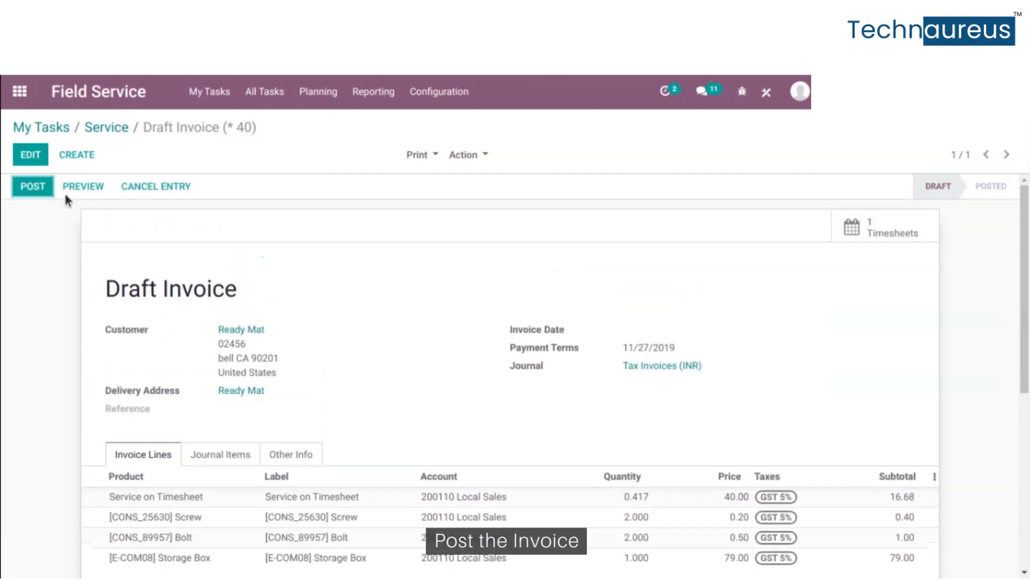
{"action": "left_click", "coordinate": [30, 188]}
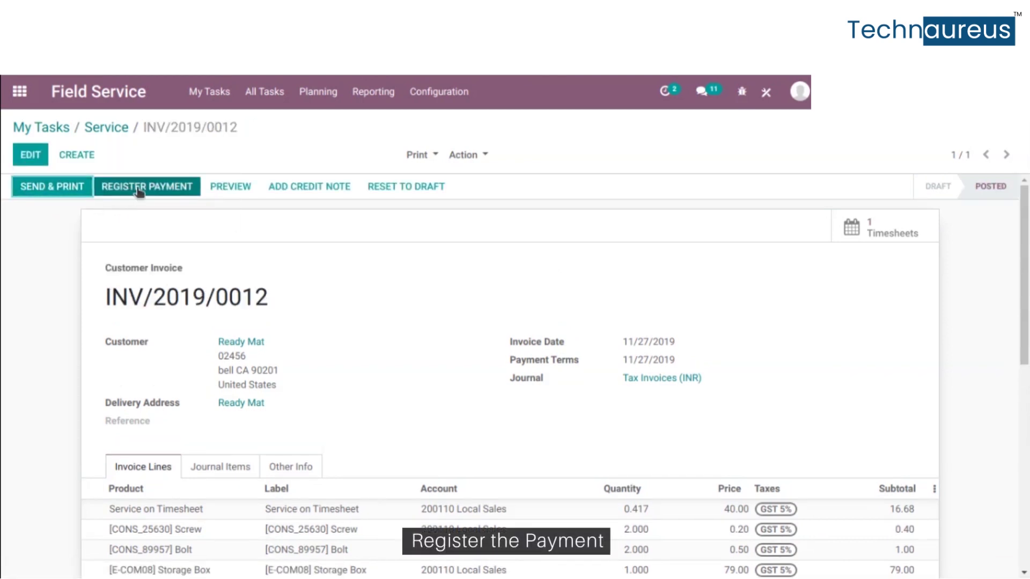
Step: Register and validate the 102.00 ₹ invoice payment in the Bank (INR) journal, dated 11/27/2019, and check the invoice's totals
{"action": "left_click", "coordinate": [149, 188]}
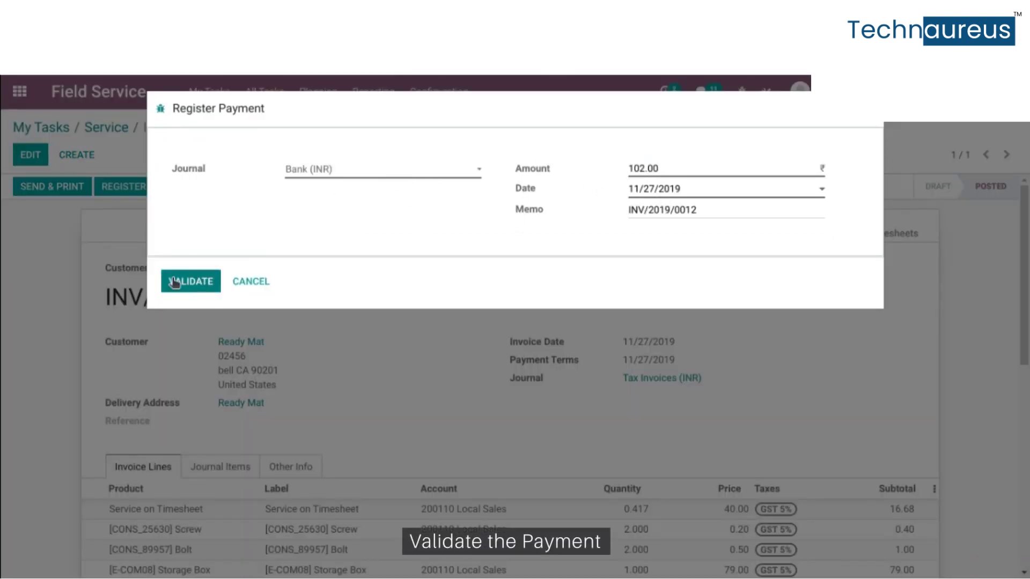
{"action": "left_click", "coordinate": [202, 281]}
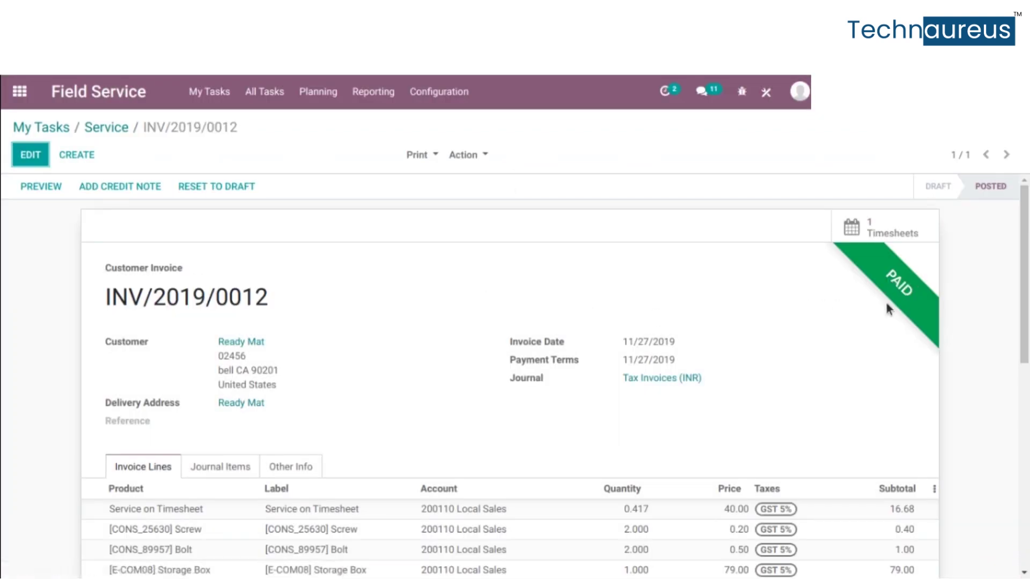
{"action": "scroll", "coordinate": [888, 309], "scroll_direction": "down", "scroll_amount": 4}
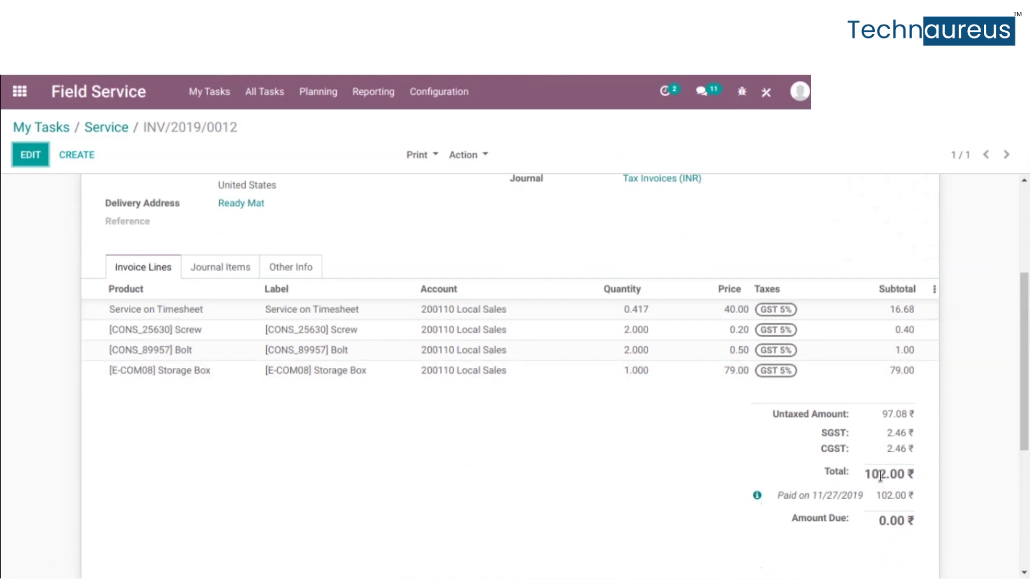
{"action": "scroll", "coordinate": [864, 466], "scroll_direction": "up", "scroll_amount": 4}
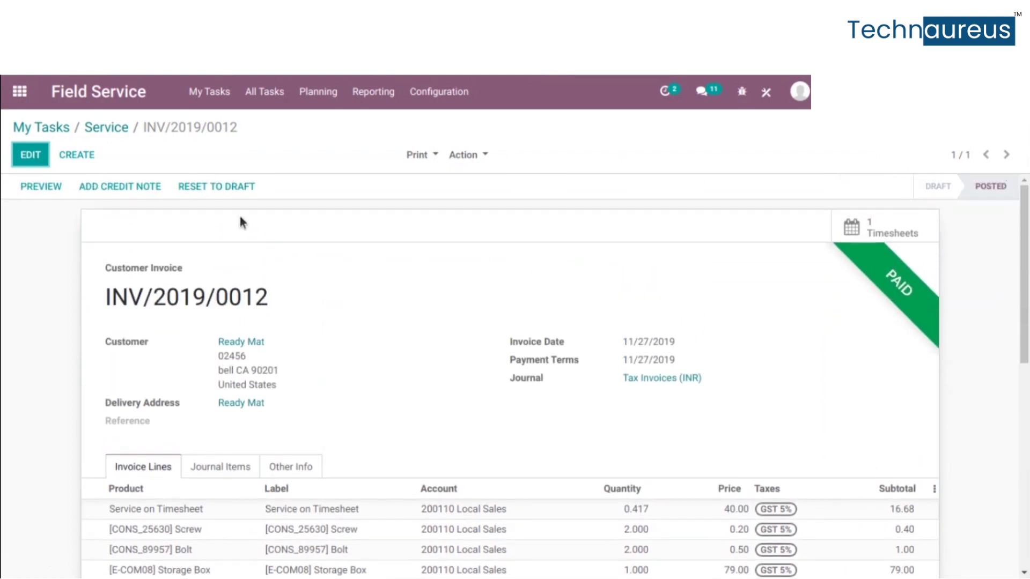
Step: Show the My Tasks list on the map and view the location details of the customer visit and Service tasks
{"action": "left_click", "coordinate": [217, 95]}
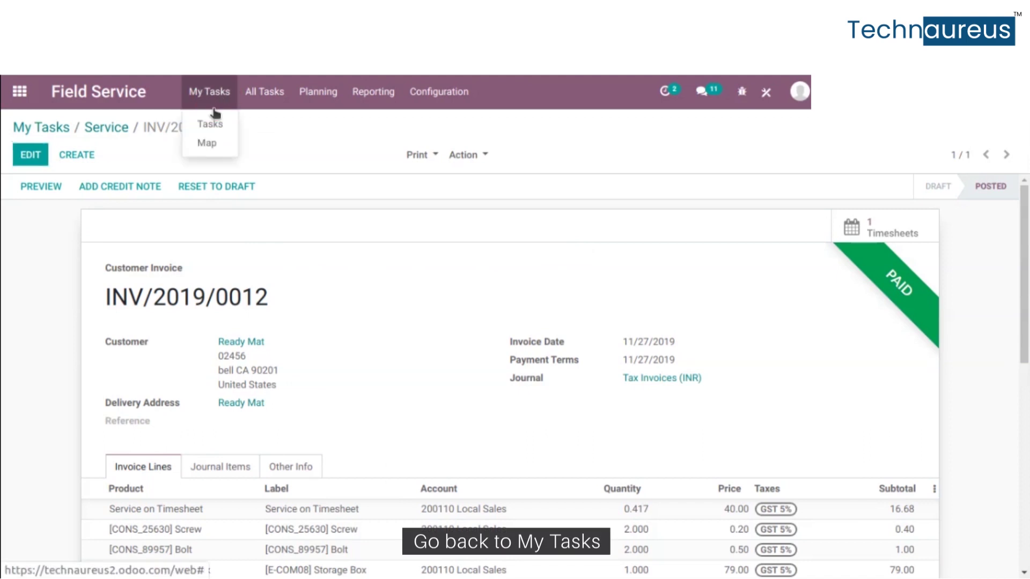
{"action": "left_click", "coordinate": [210, 125]}
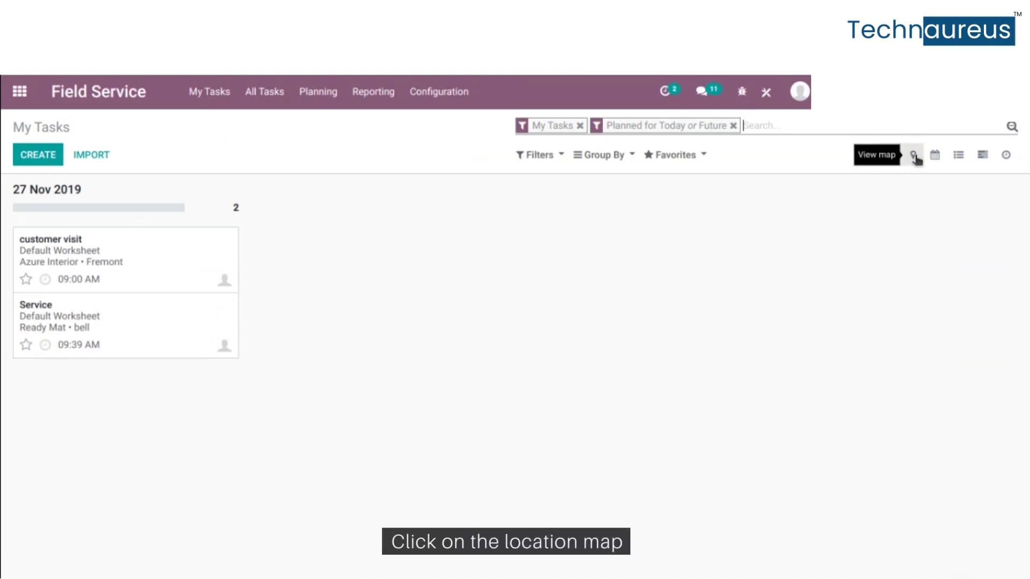
{"action": "left_click", "coordinate": [915, 156]}
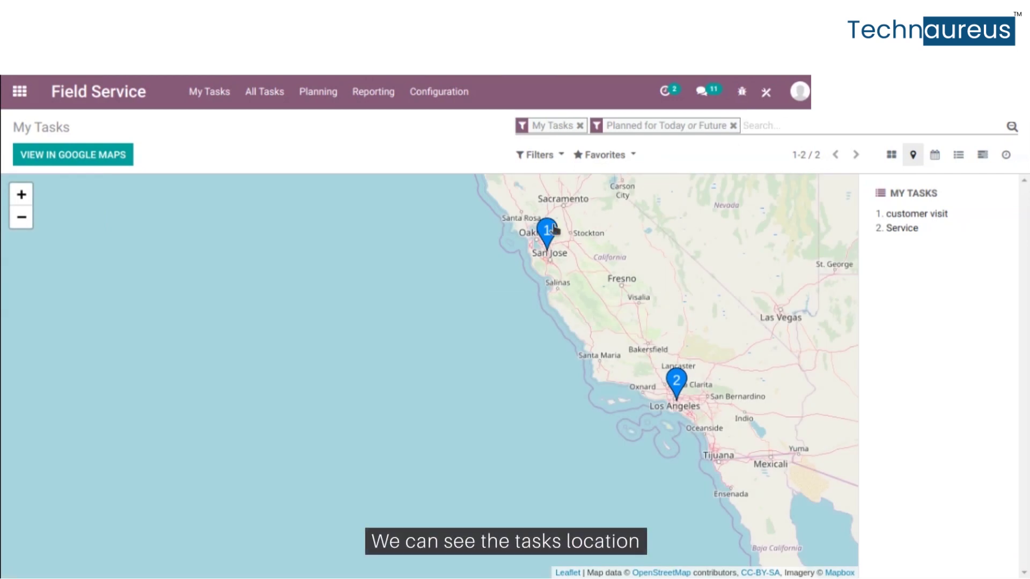
{"action": "left_click", "coordinate": [553, 226]}
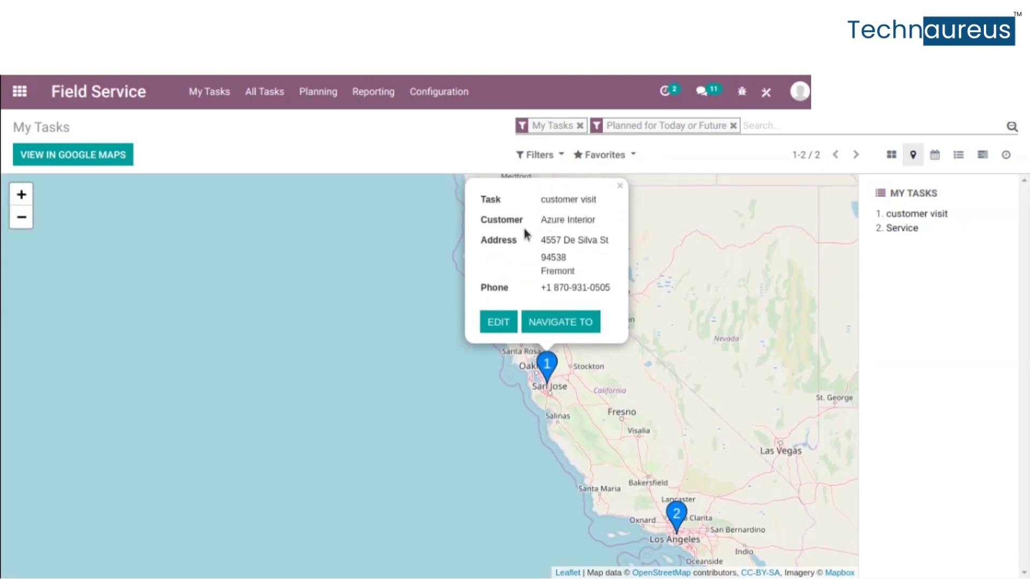
{"action": "left_click", "coordinate": [677, 516]}
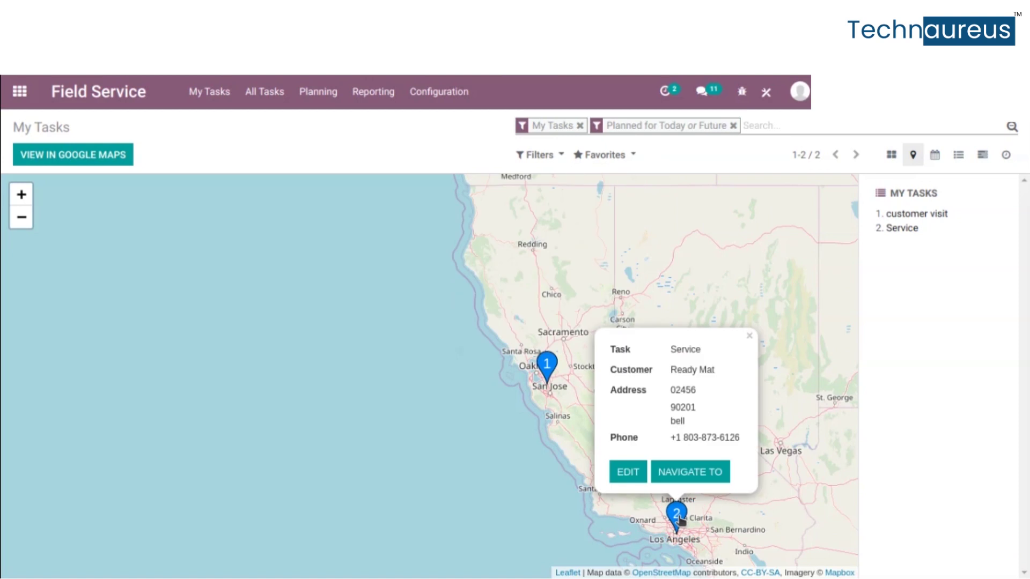
{"action": "left_click_drag", "start_coordinate": [671, 370], "coordinate": [718, 372]}
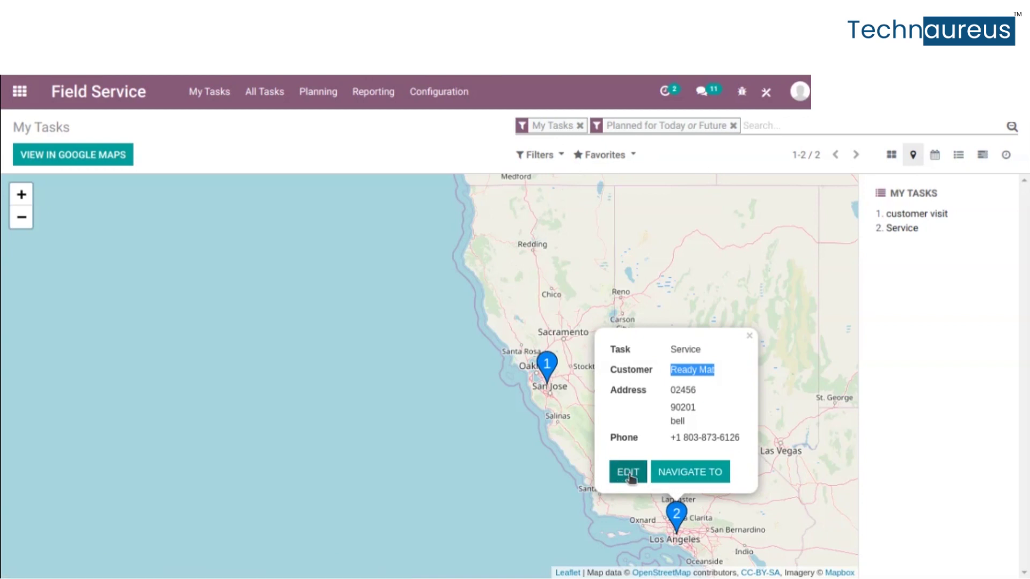
{"action": "left_click", "coordinate": [833, 394]}
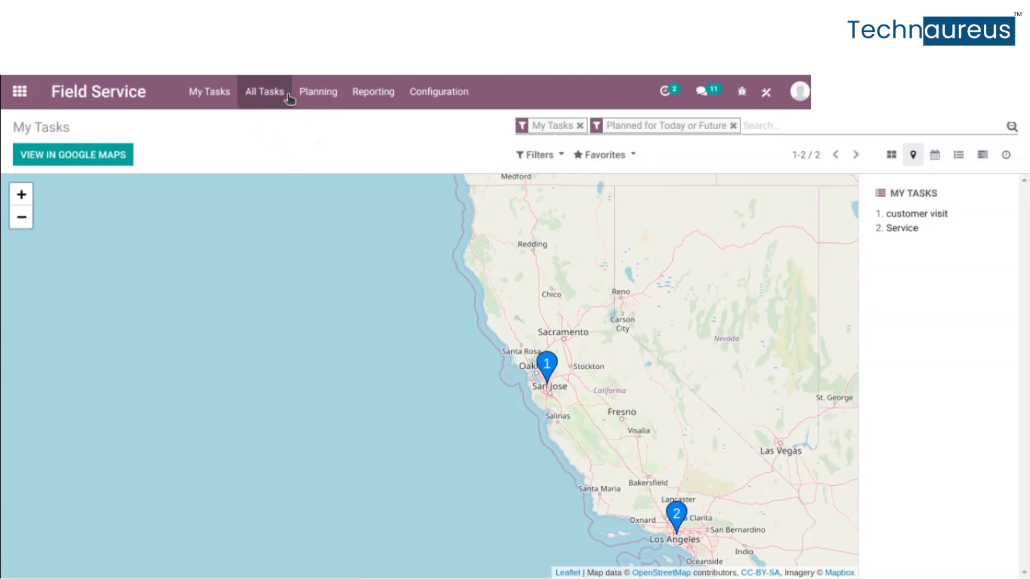
Step: Open the overview of all field service tasks by stage and look at the option for adding a column
{"action": "left_click", "coordinate": [266, 92]}
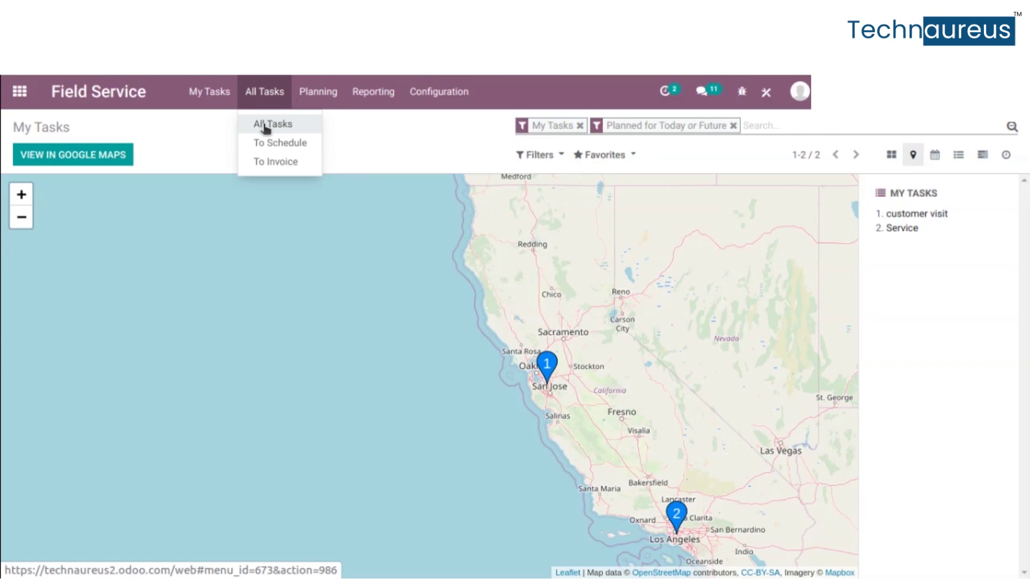
{"action": "left_click", "coordinate": [264, 127]}
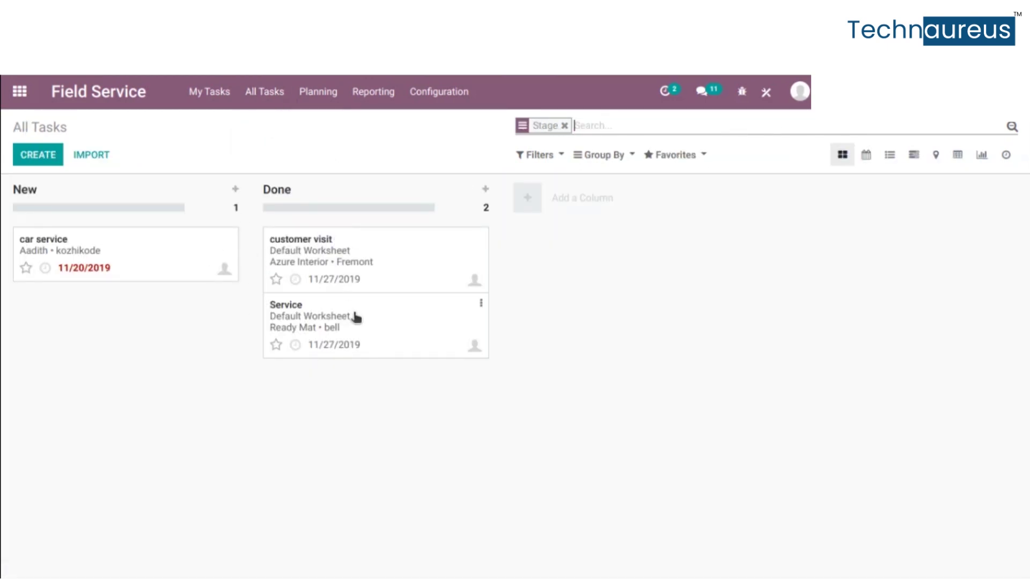
{"action": "left_click", "coordinate": [525, 195]}
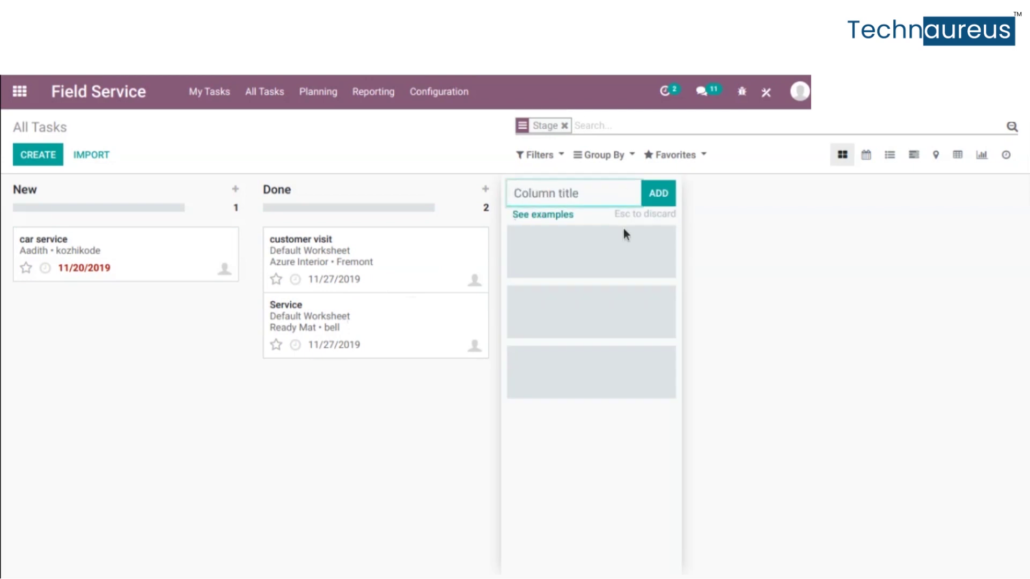
{"action": "left_click", "coordinate": [730, 232]}
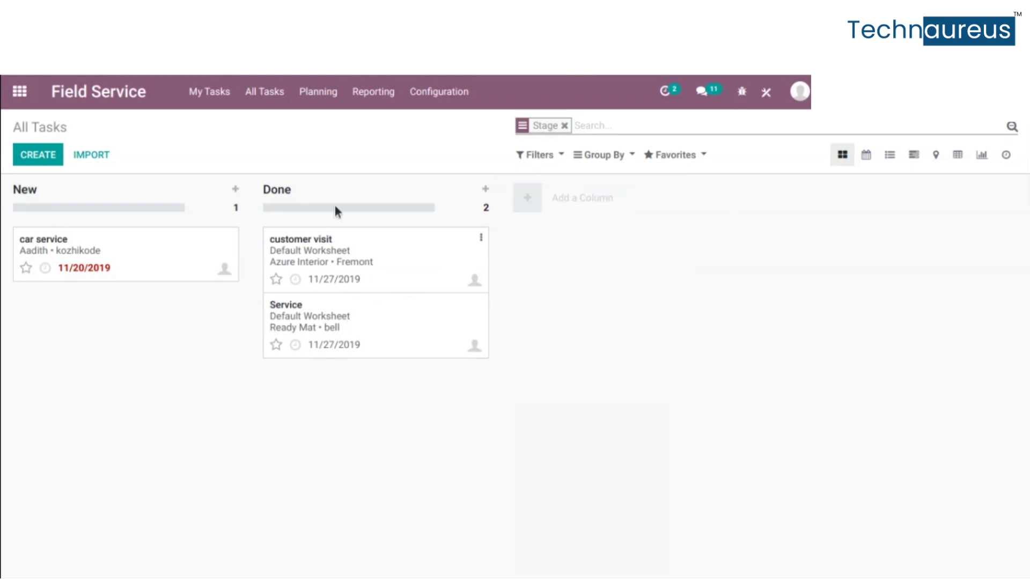
Step: Open the weekly task planning grouped by worksheet
{"action": "left_click", "coordinate": [336, 97]}
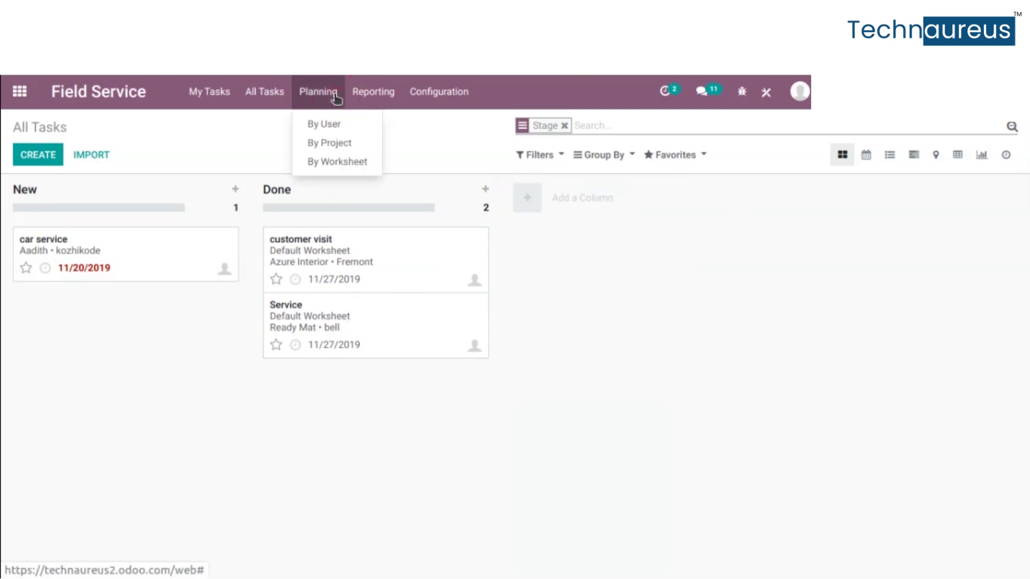
{"action": "left_click", "coordinate": [331, 162]}
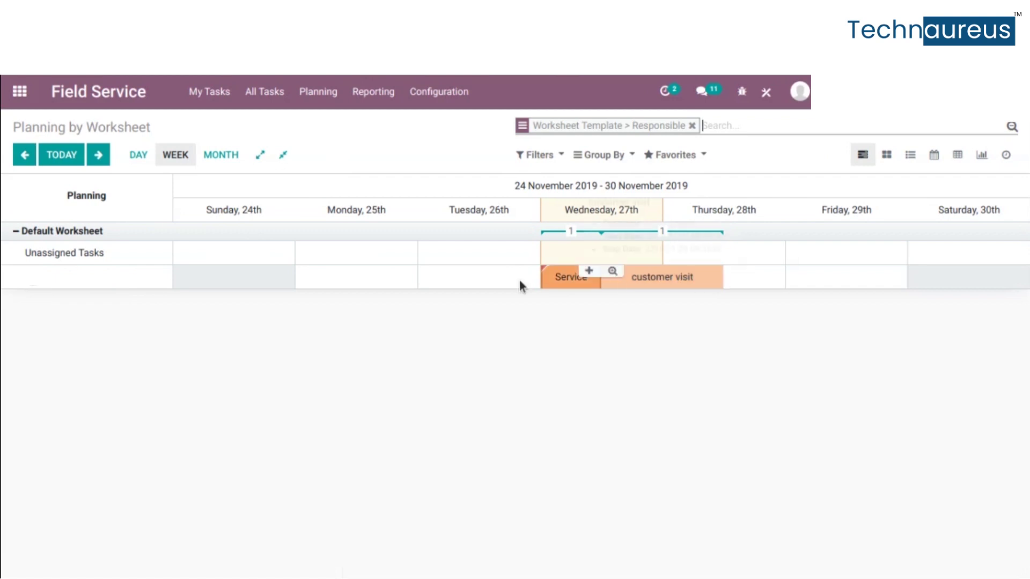
Step: Open the Tasks Analysis report and examine the bar chart of the number of tasks per project
{"action": "left_click", "coordinate": [383, 96]}
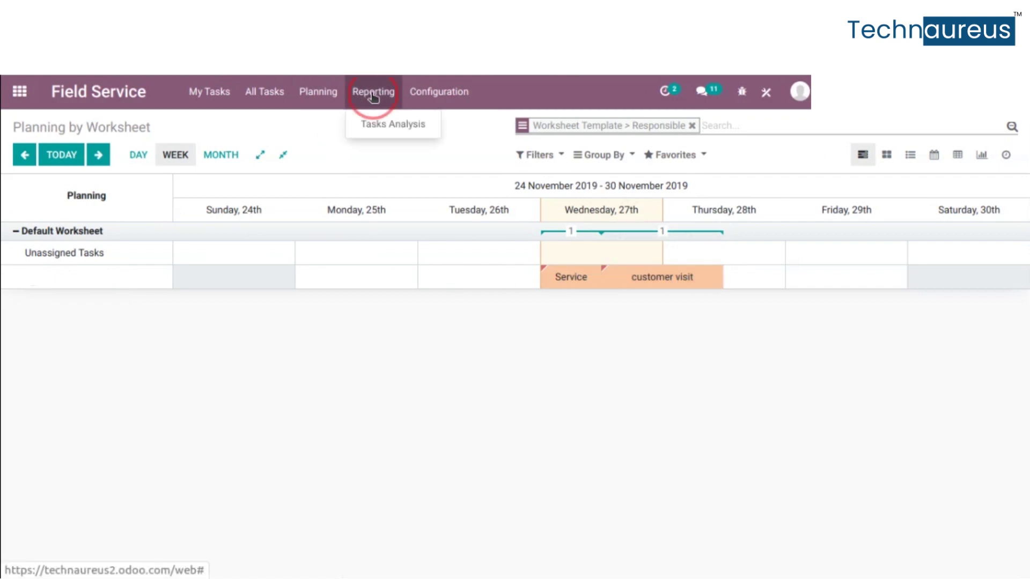
{"action": "left_click", "coordinate": [382, 126]}
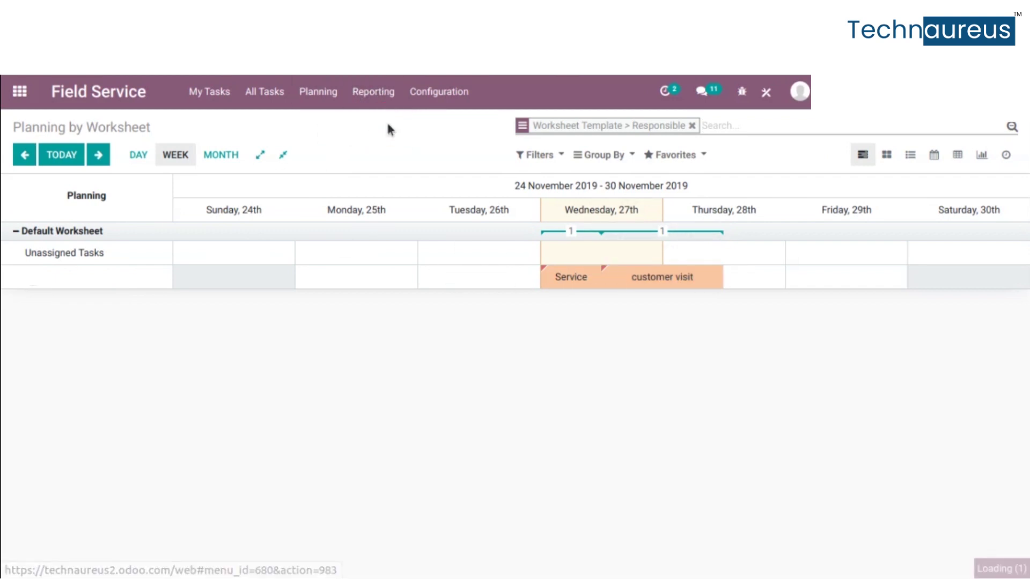
{"action": "mouse_move", "coordinate": [460, 255]}
{"action": "key", "text": "ctrl+minus"}
{"action": "key", "text": "ctrl+minus"}
{"action": "key", "text": "ctrl+minus"}
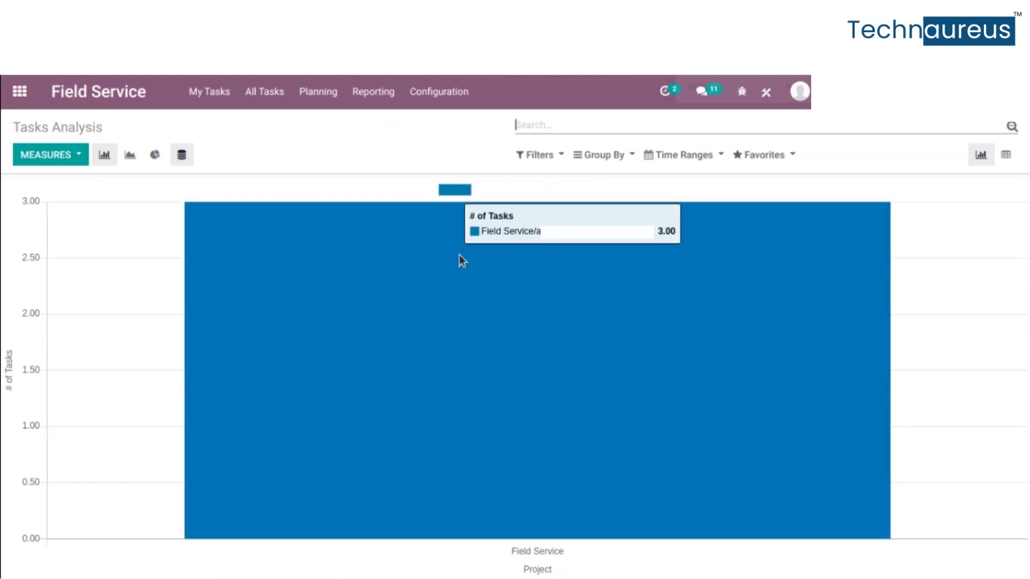
{"action": "key", "text": "ctrl+plus"}
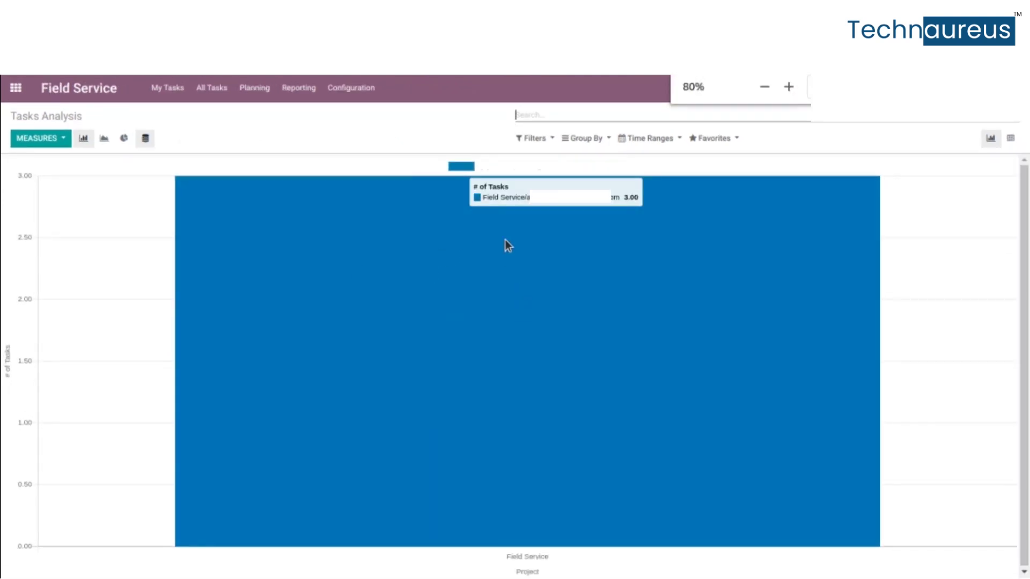
{"action": "key", "text": "ctrl+0"}
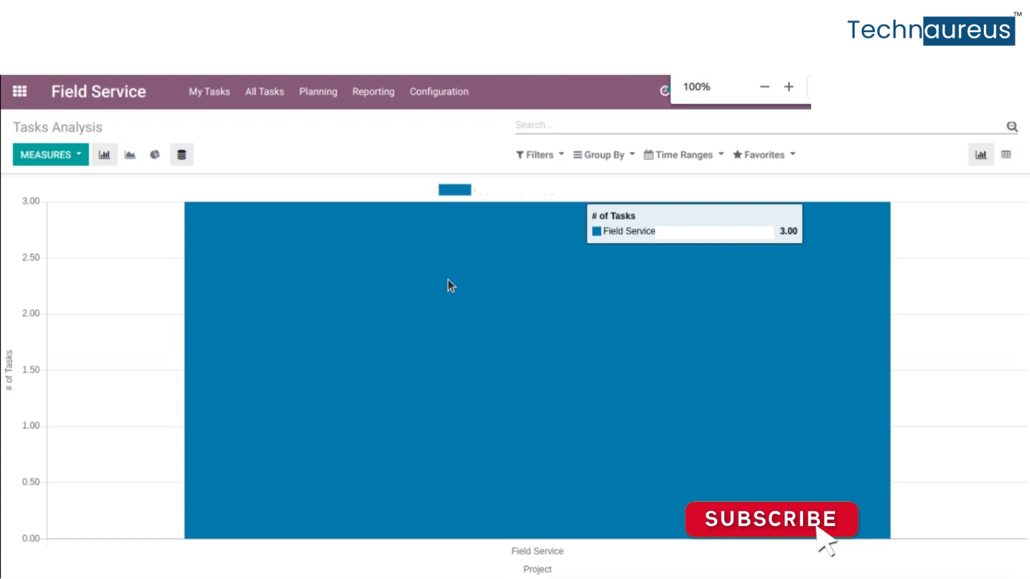
Step: Show the task analysis as a line chart and as a pie chart
{"action": "left_click", "coordinate": [127, 156]}
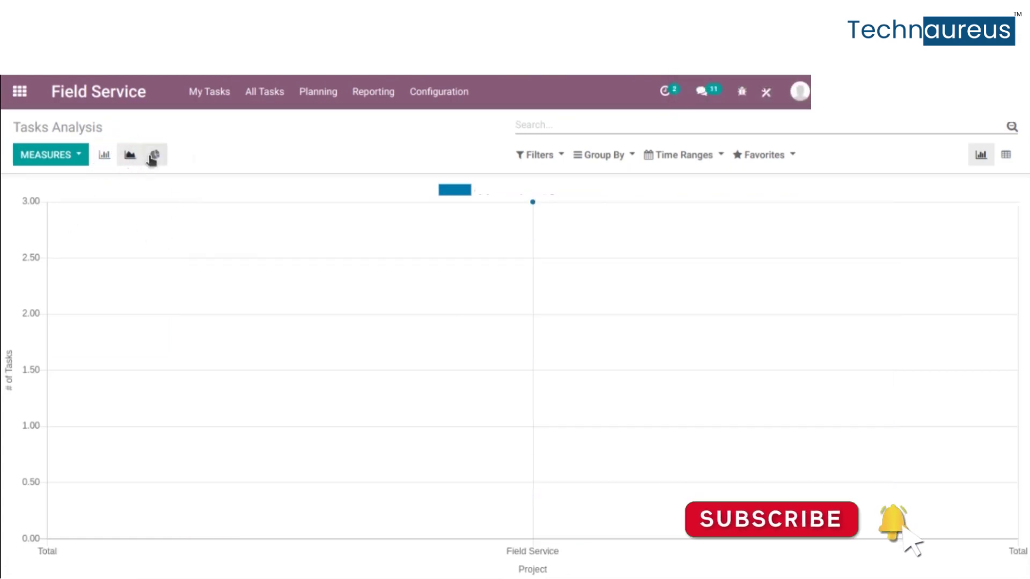
{"action": "left_click", "coordinate": [154, 156]}
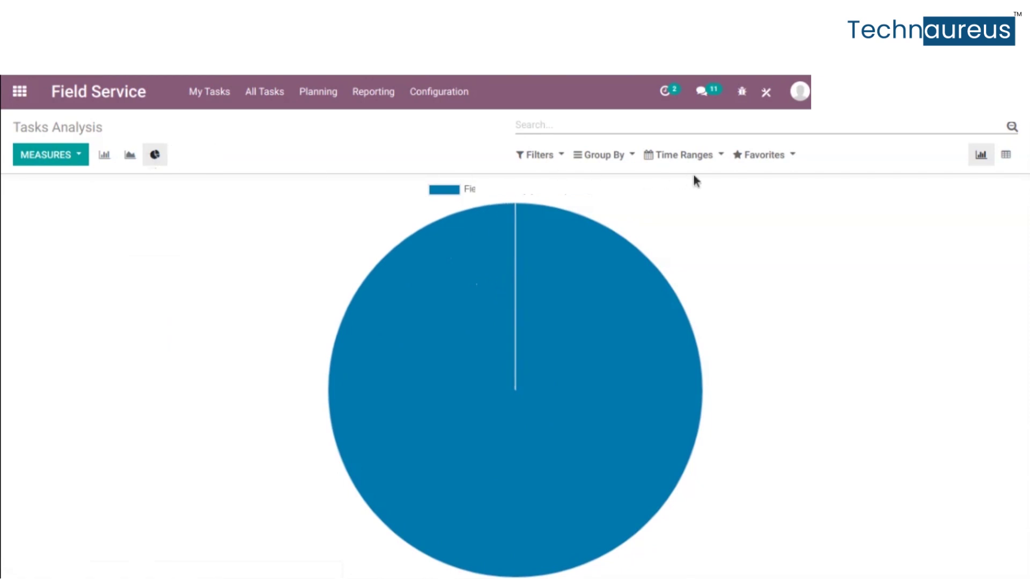